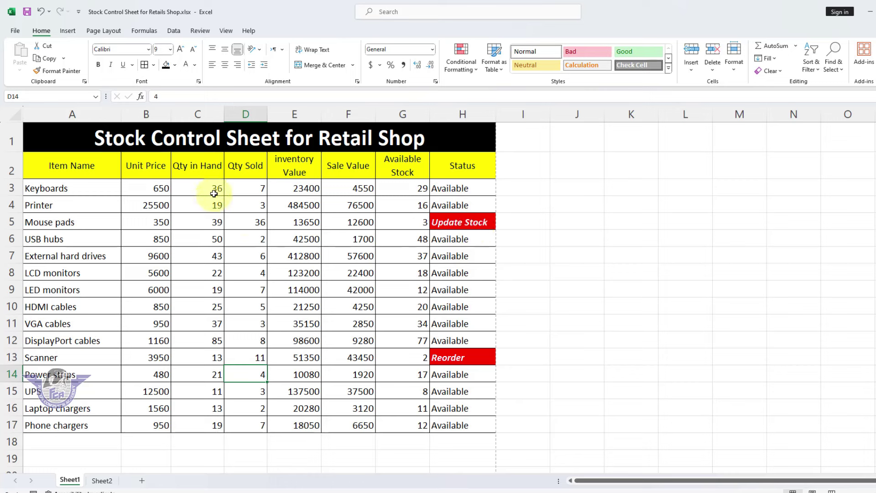
- Change the Keyboards Qty Sold in D3 to 33
click(254, 189)
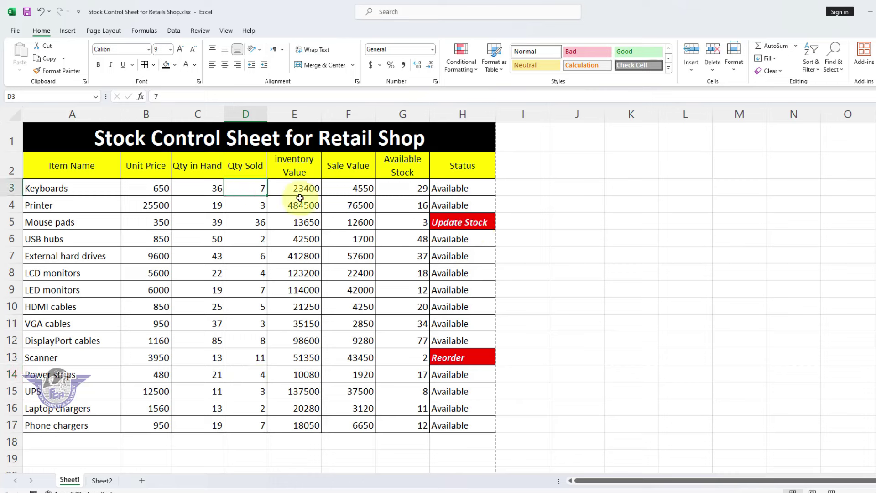
text(33)
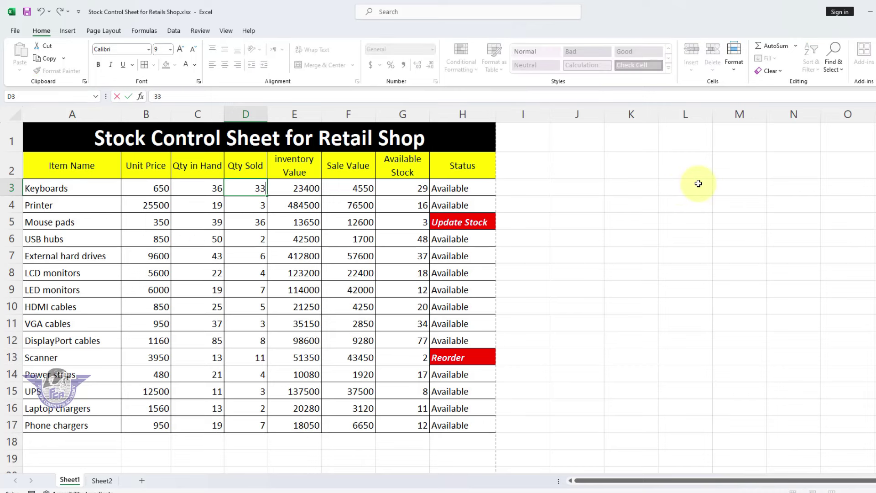
key(Return)
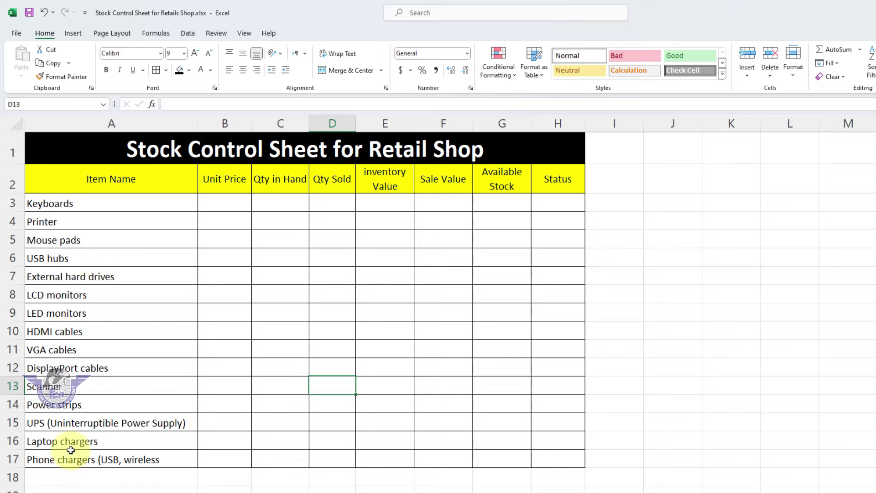
- Enter the first unit prices starting at B3: 360, 12500 and 650
click(230, 197)
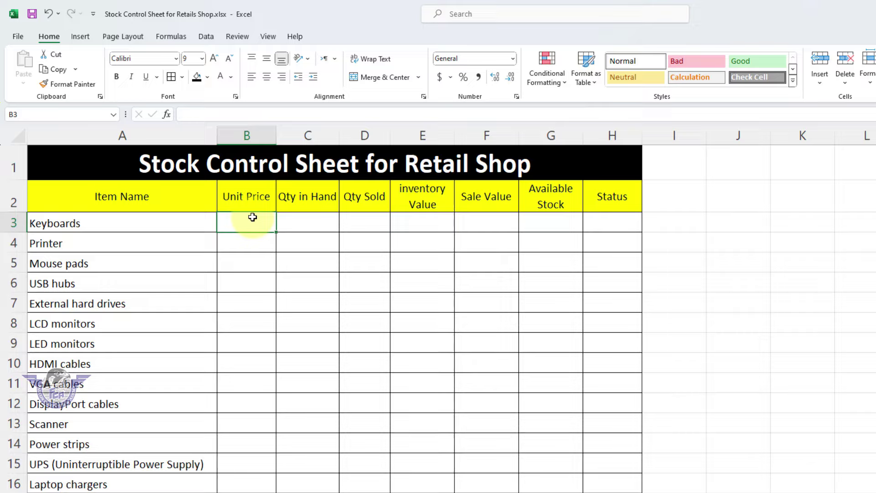
text(360)
key(Return)
text(12500)
key(Return)
text(650)
key(Return)
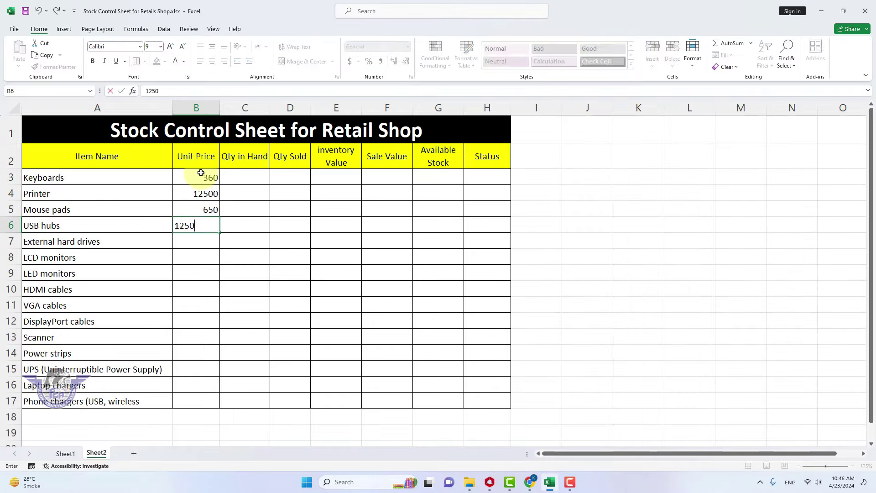
key(Return)
- Enter the remaining unit prices: 5600, 3600, 4550, 1250, 900, 1500, 3600, 1150, 11300, 1600, 1150
text(5600)
key(Return)
text(3600)
key(Return)
text(455)
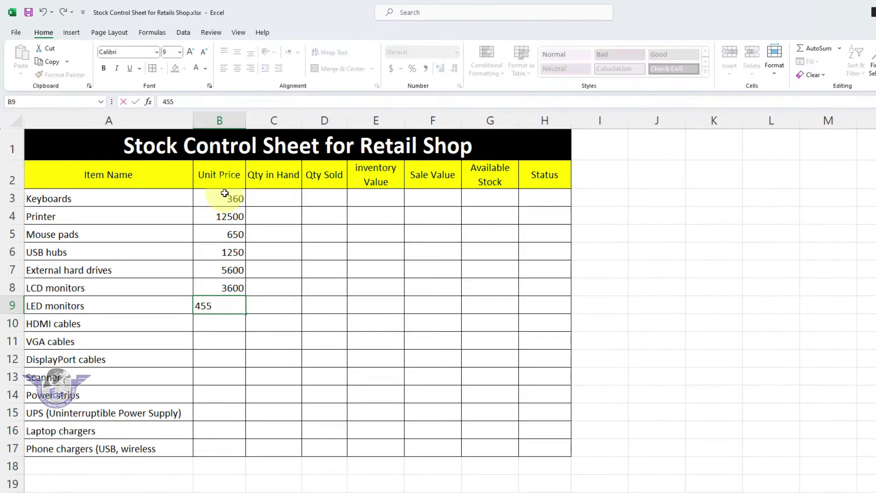
text(0 1250 900 1500 3600 1150 11300 16)
text(00 11)
text(5)
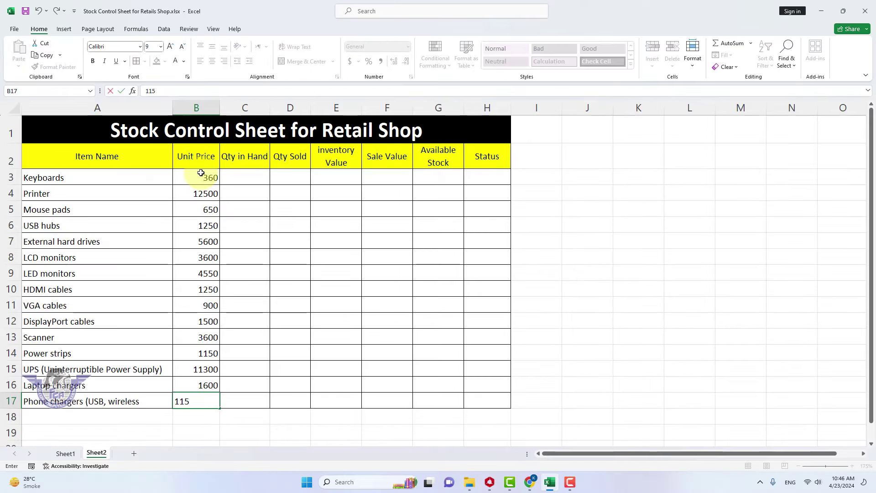
text(0)
click(251, 177)
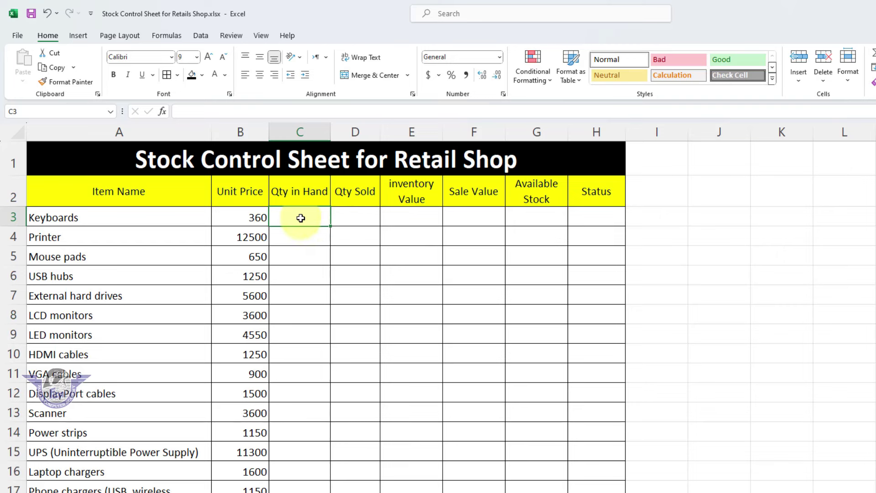
- Fill Qty in Hand cells C3:C17 with =RANDBETWEEN(50,350)
drag(301, 218, 290, 483)
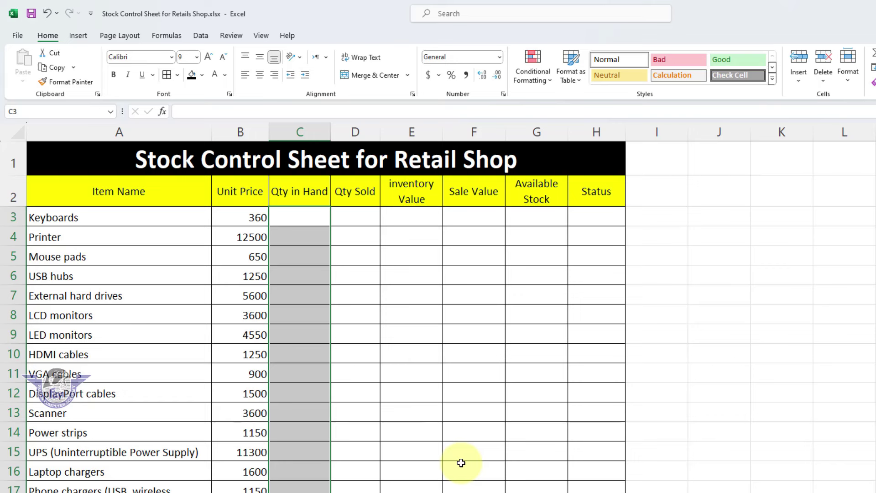
drag(301, 217, 300, 489)
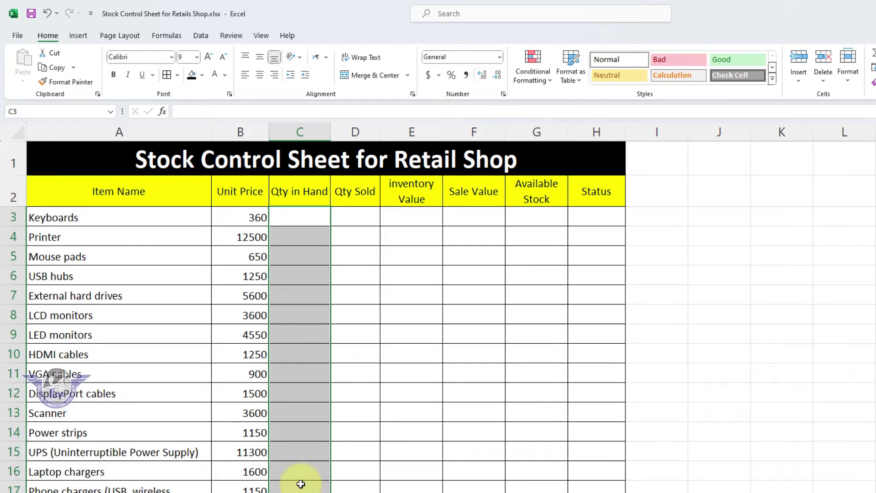
text(=)
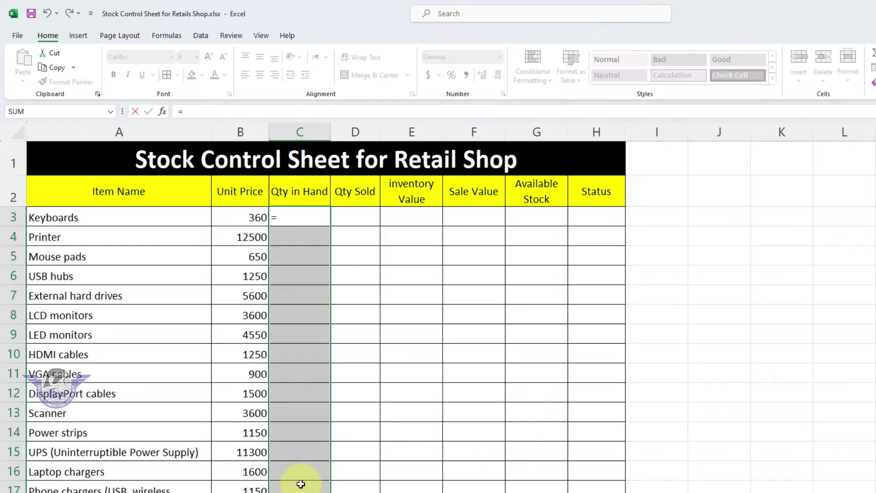
text(ran)
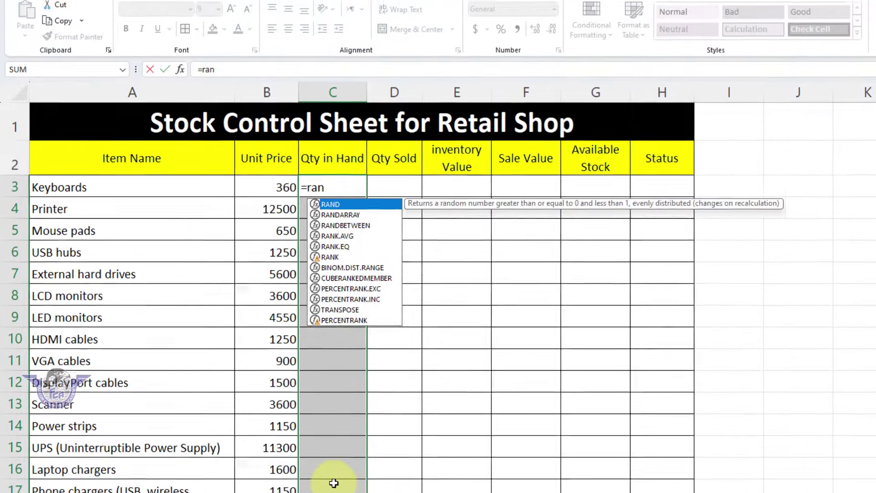
text(dbe)
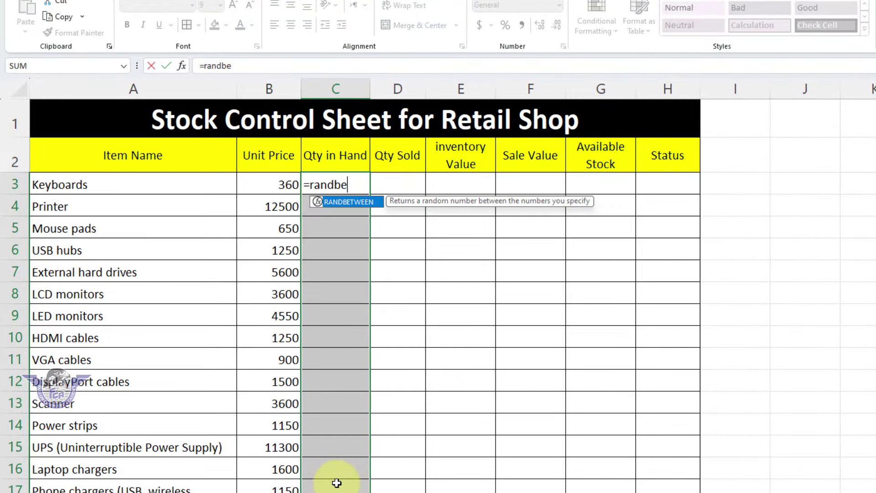
key(Tab)
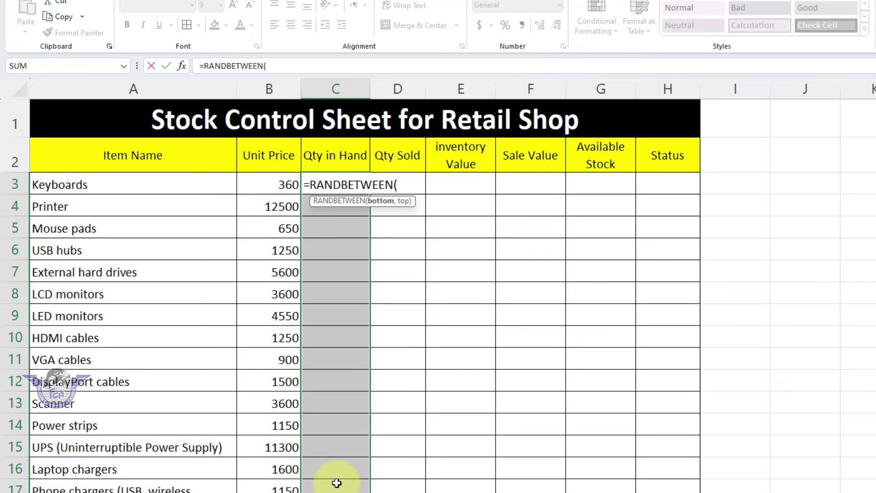
text(50,350)
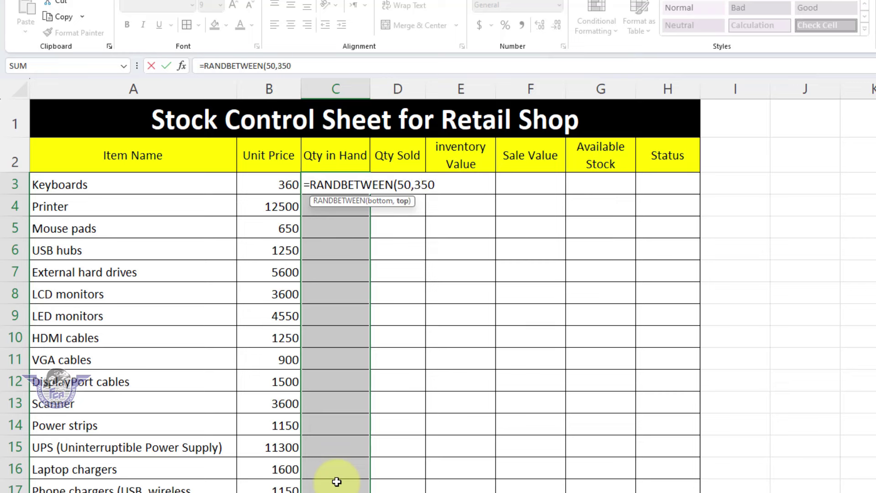
text())
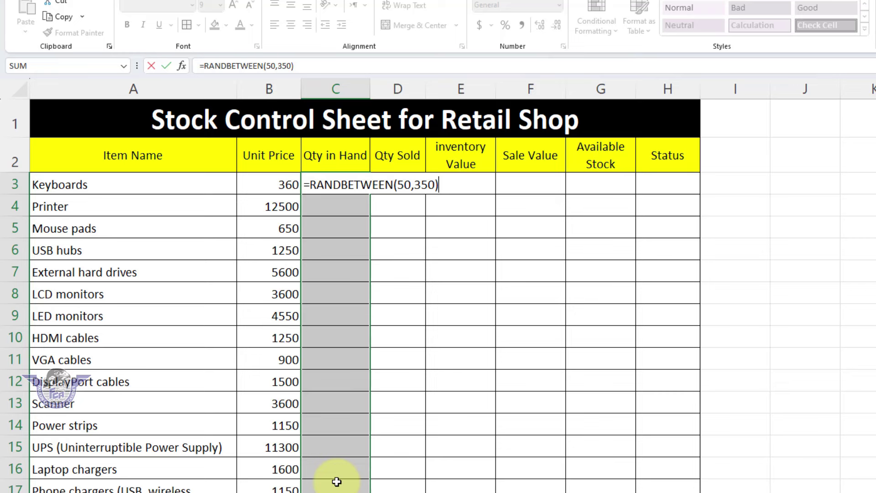
key(ctrl+Return)
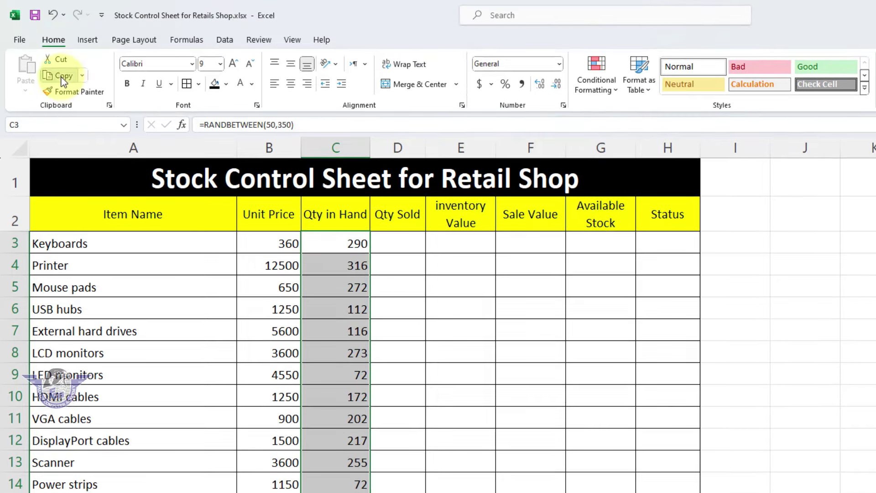
- Copy C3:C17 and paste it back as fixed values
click(62, 76)
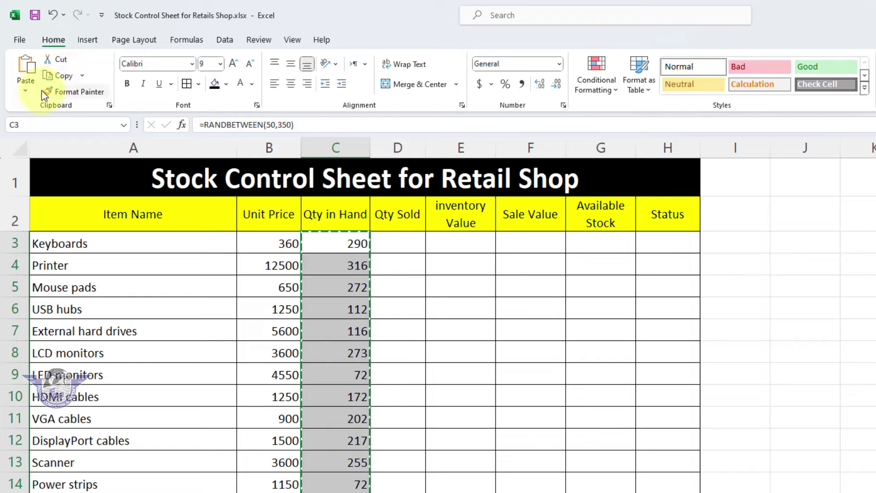
click(27, 91)
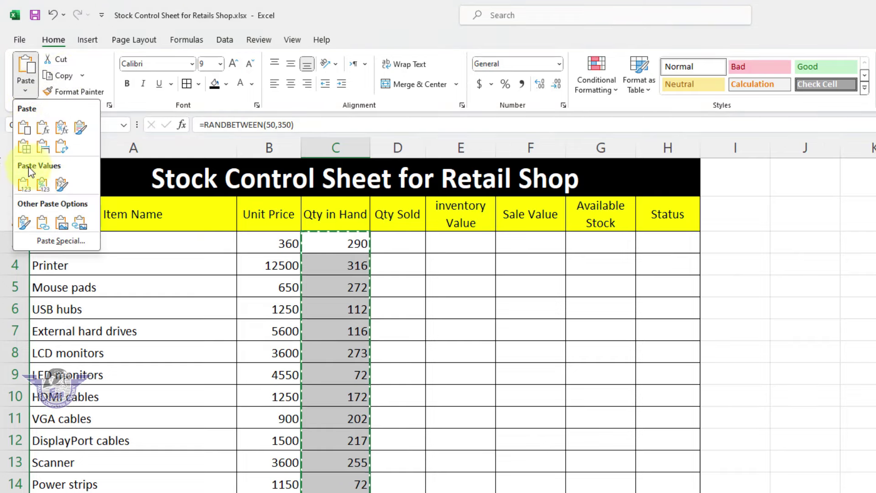
click(26, 186)
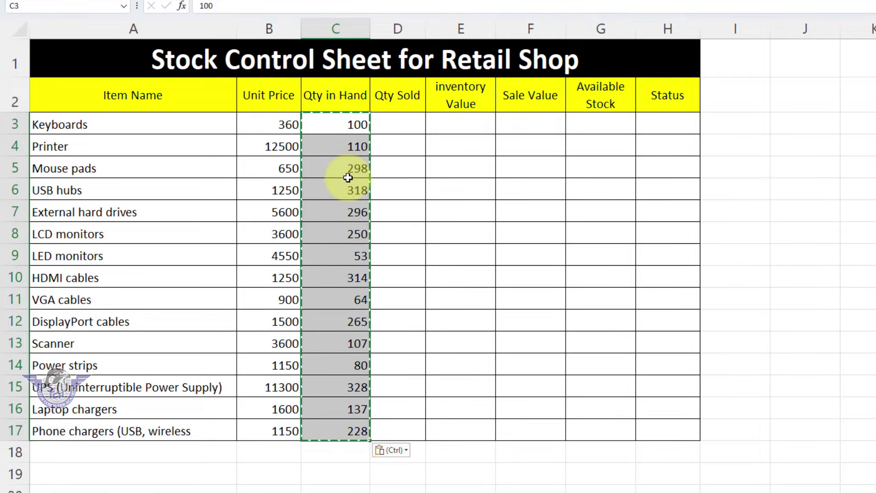
key(Escape)
key(Right)
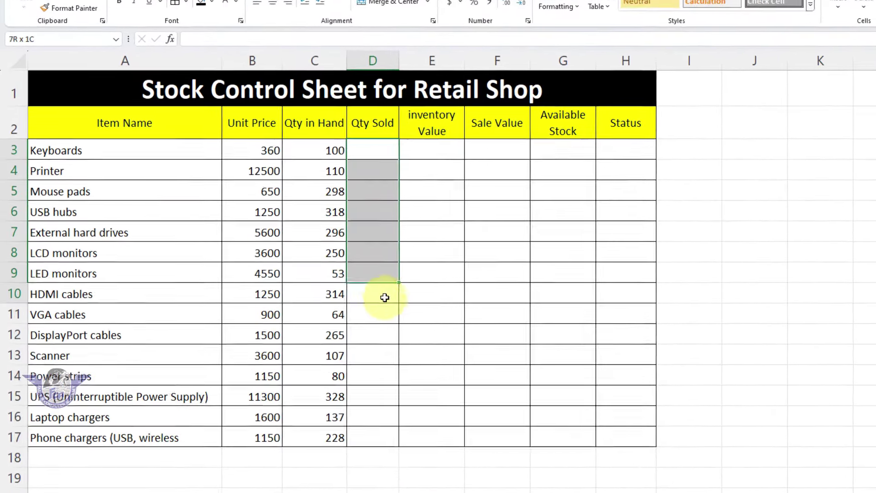
- Fill Qty Sold cells D3:D17 with =RANDBETWEEN(7,55)
drag(322, 196, 324, 445)
text(=)
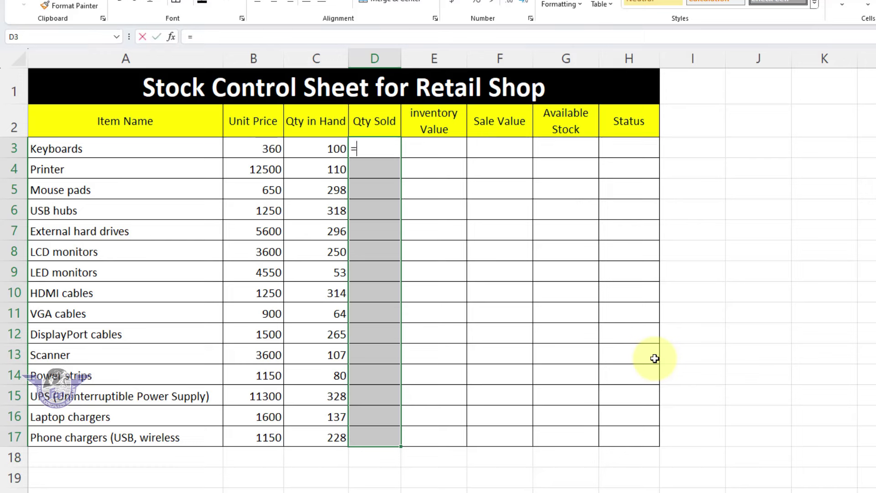
text(randb)
key(Tab)
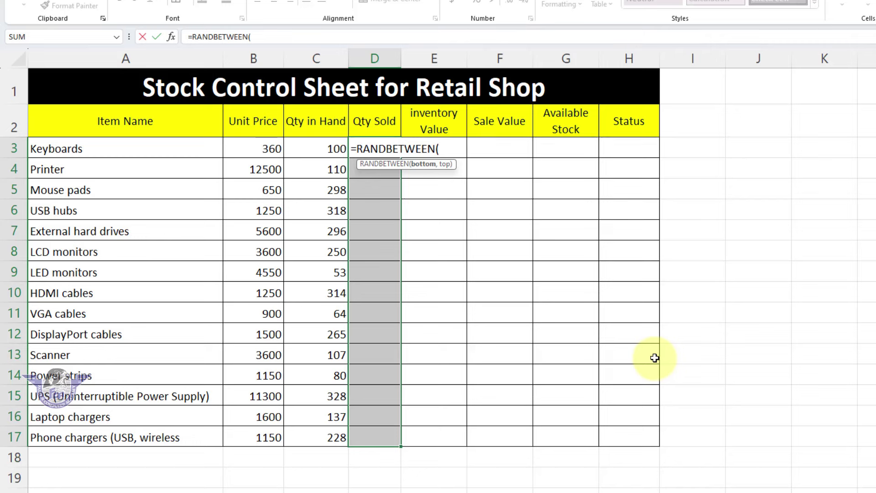
text(7,)
text(55)
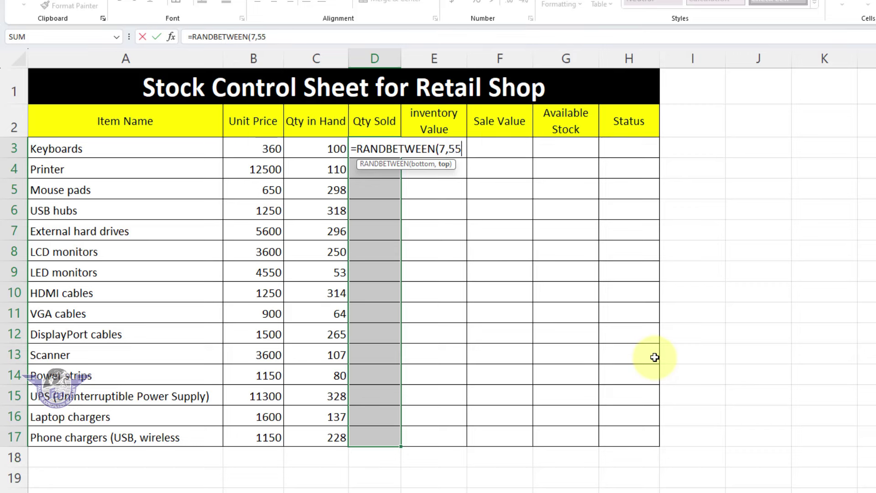
text())
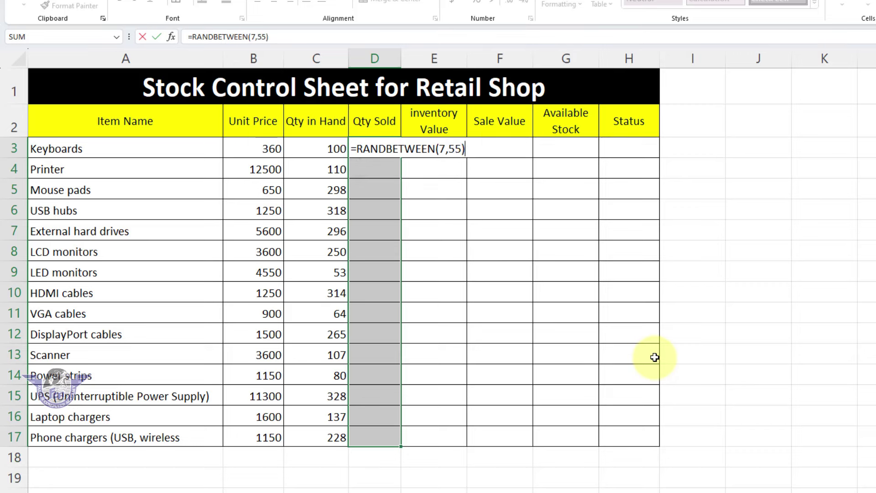
key(ctrl+Return)
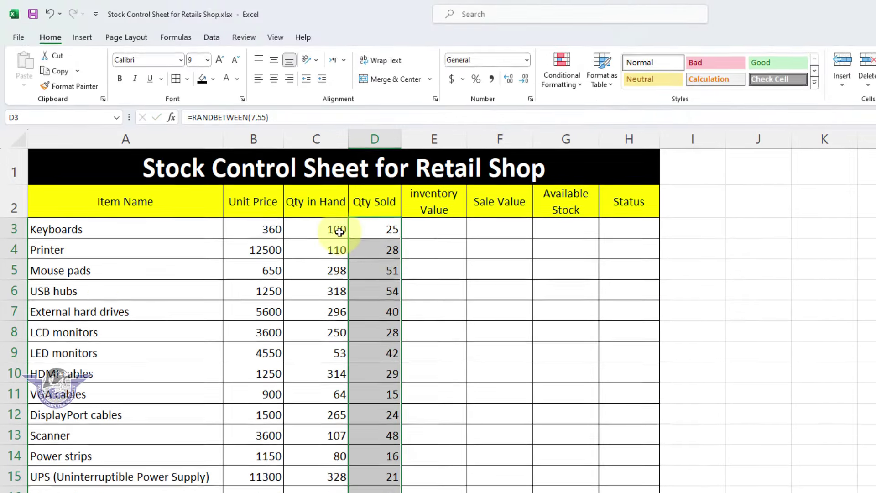
- Check the C3 and D3 values, then select the Qty Sold range D3:D17
click(339, 232)
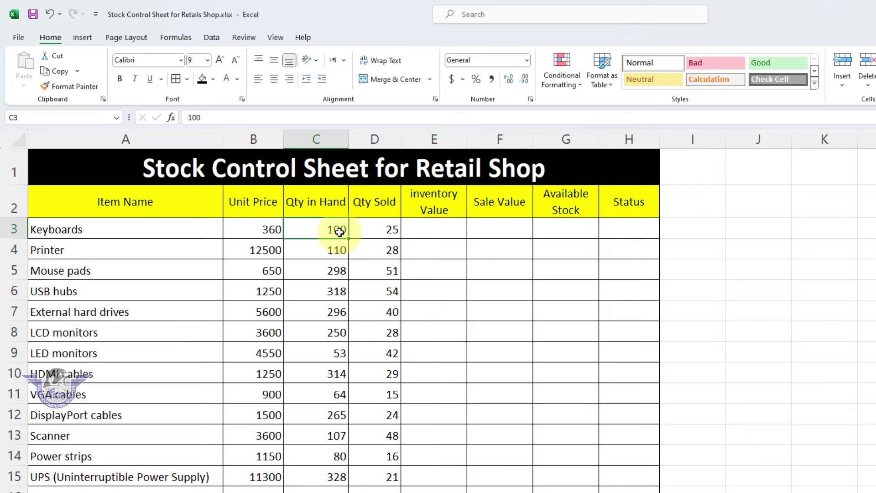
click(378, 234)
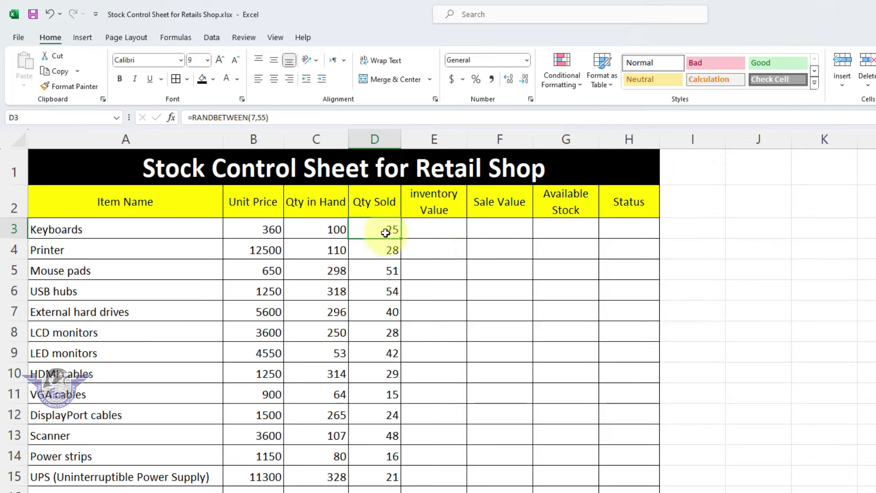
drag(391, 230, 392, 490)
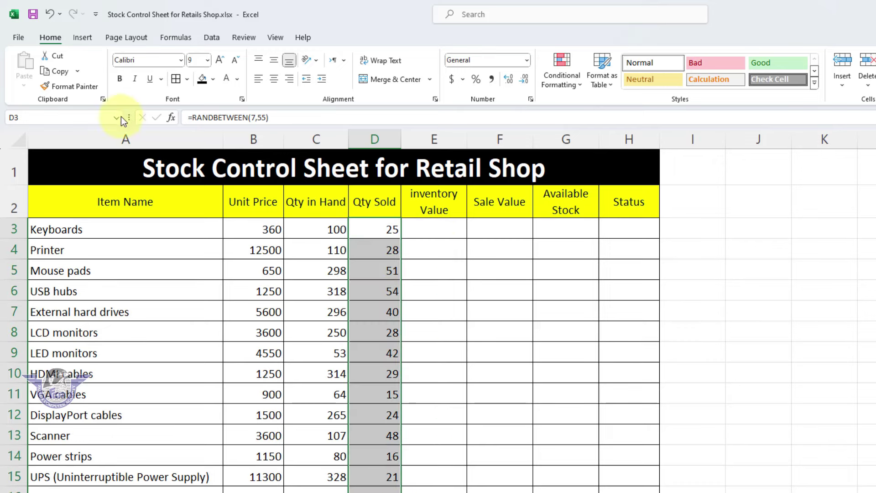
- Copy the Qty Sold figures and paste them back as fixed values
click(62, 71)
click(29, 85)
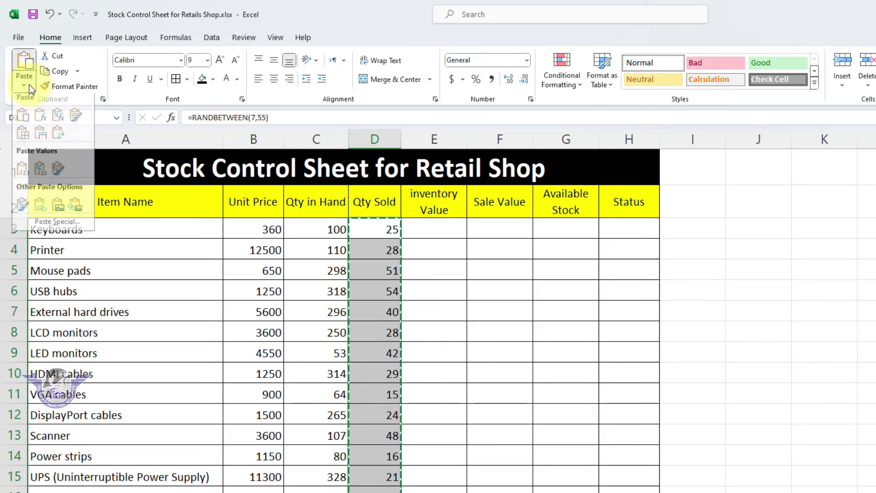
click(21, 177)
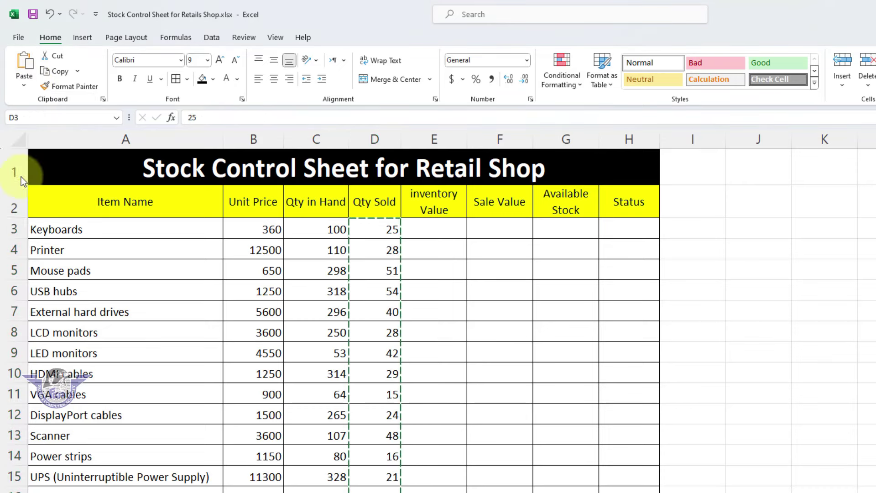
- Review the Keyboards row's Value, Unit Price and Qty in Hand cells
click(452, 233)
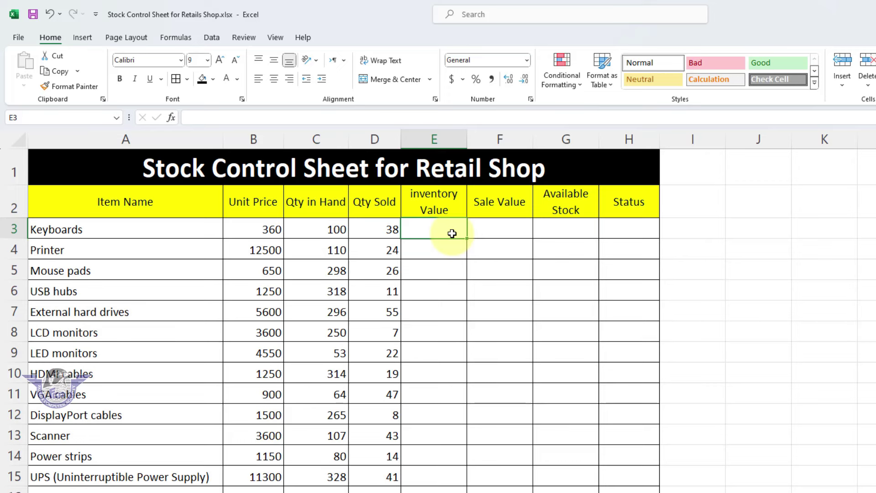
click(270, 228)
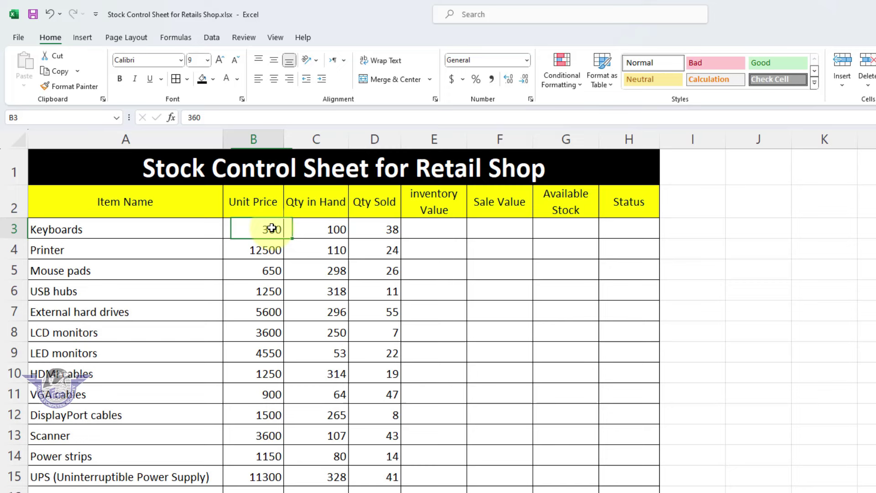
click(330, 229)
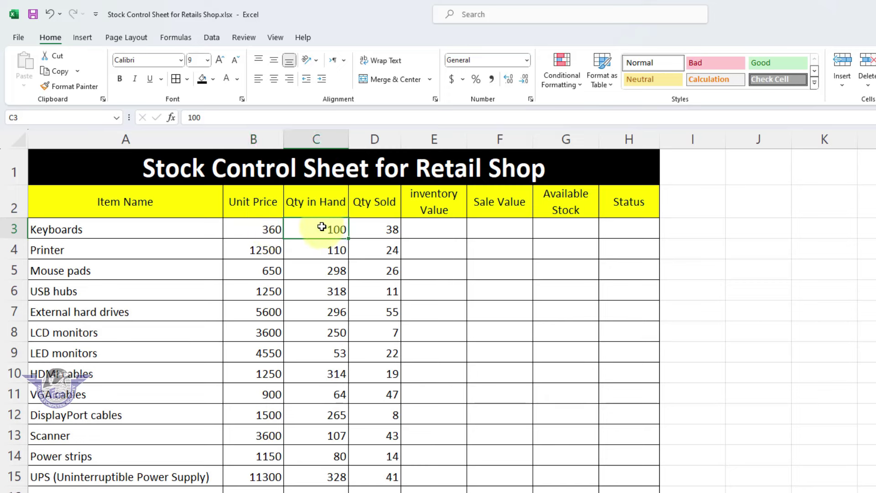
- Enter =PRODUCT(B3:C3) in the Keyboards Value cell E3
click(432, 231)
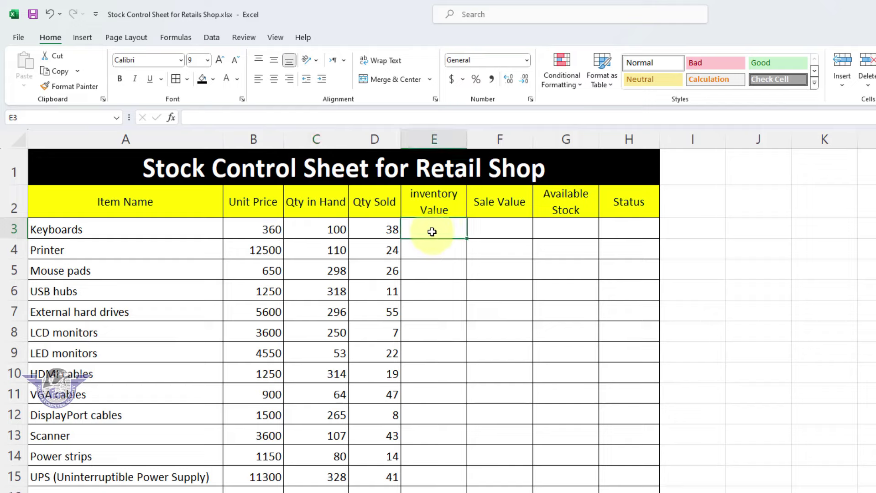
text(=)
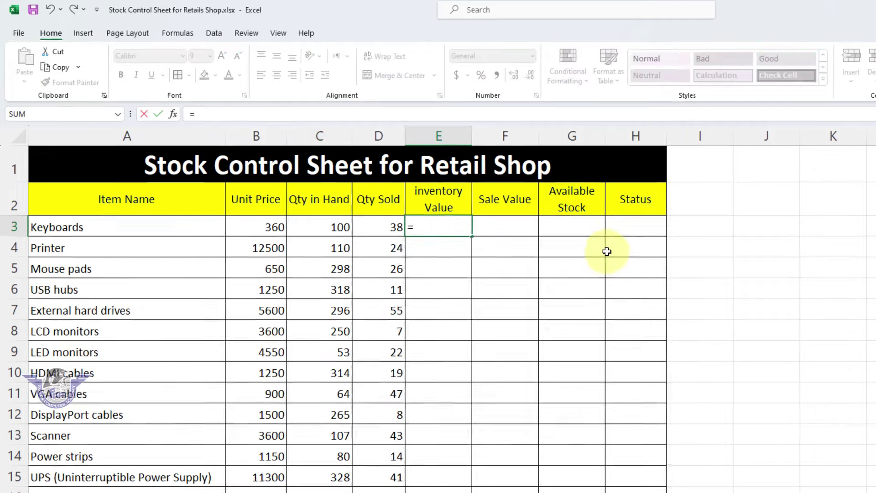
text(pro)
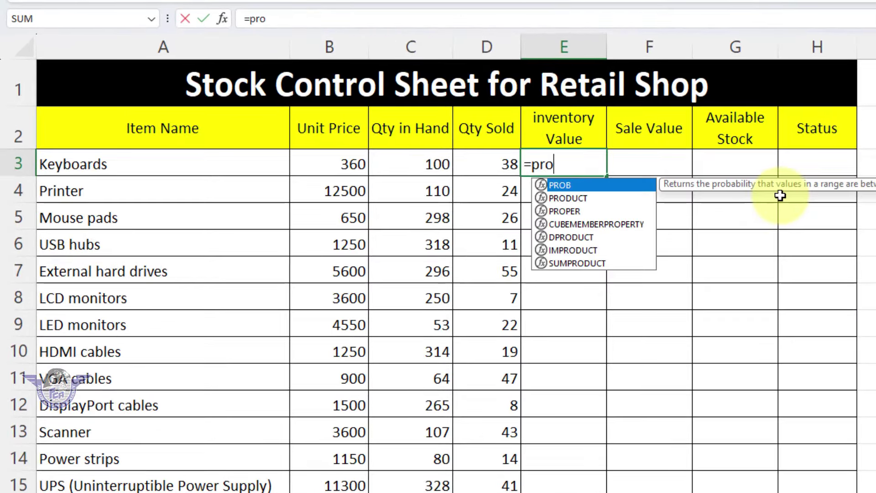
key(Down)
key(Tab)
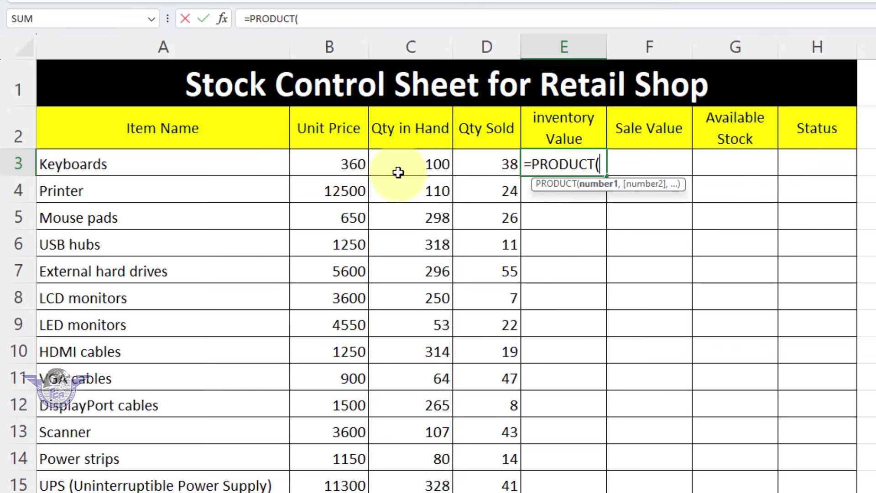
drag(342, 165, 395, 164)
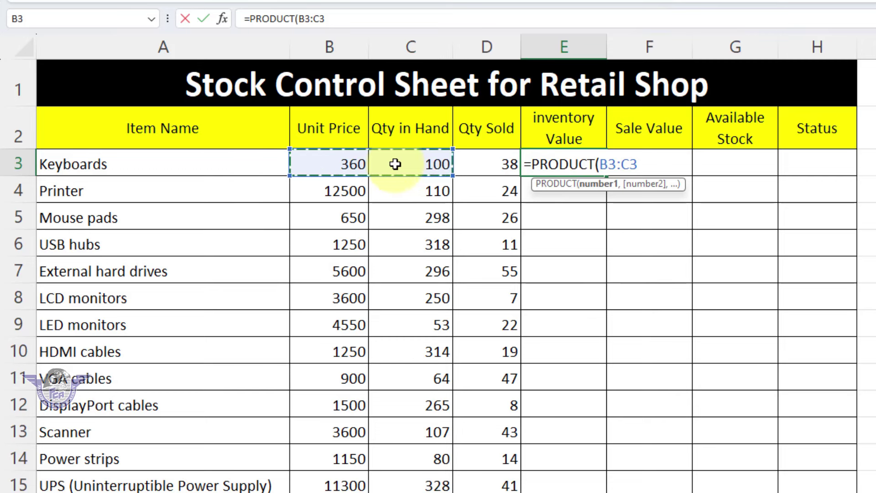
text())
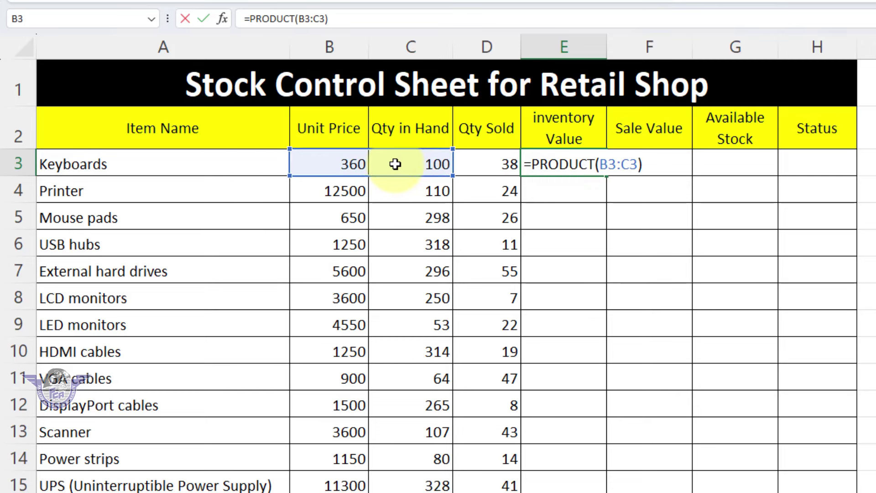
key(ctrl+Return)
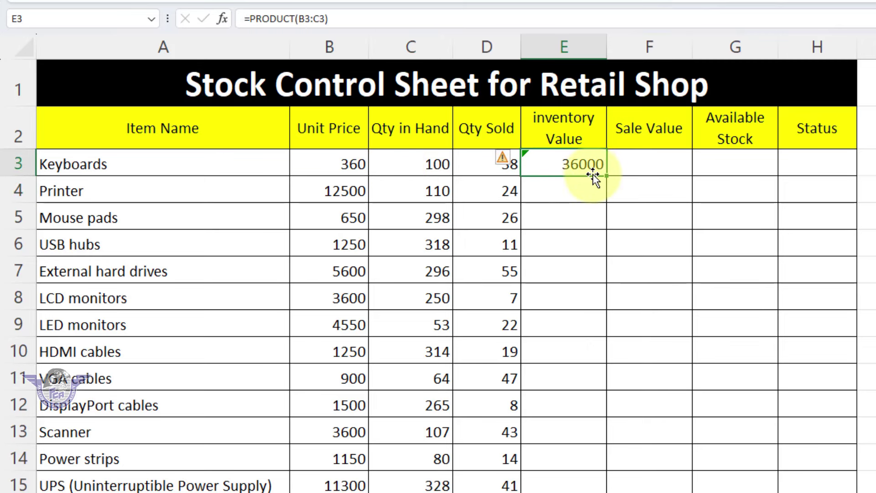
- Fill the Value formula down column E and ignore the omitted-cells warnings
drag(607, 178, 609, 492)
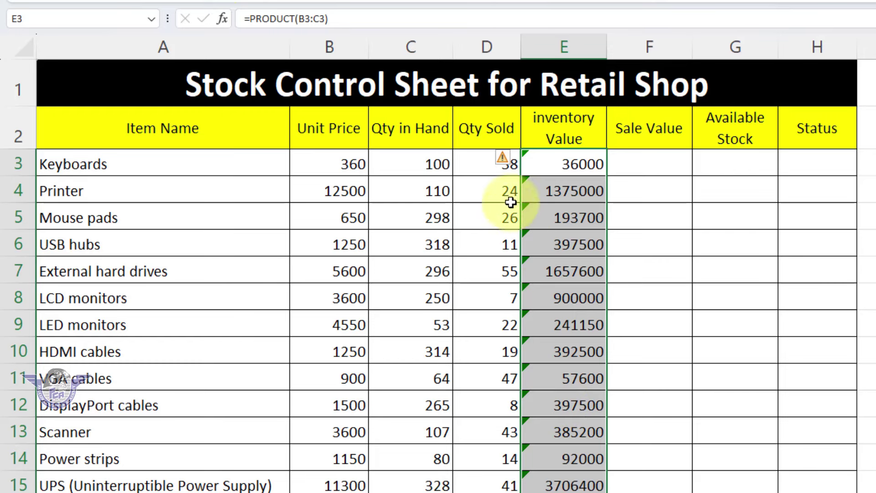
click(506, 162)
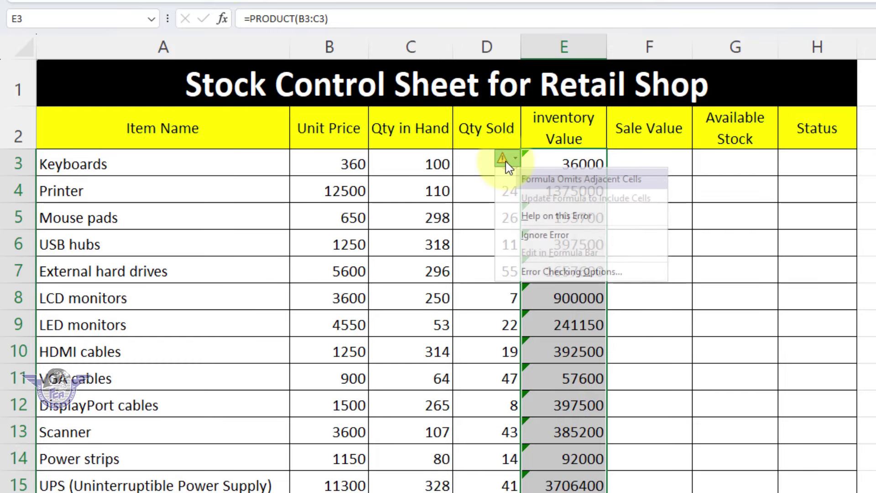
click(547, 235)
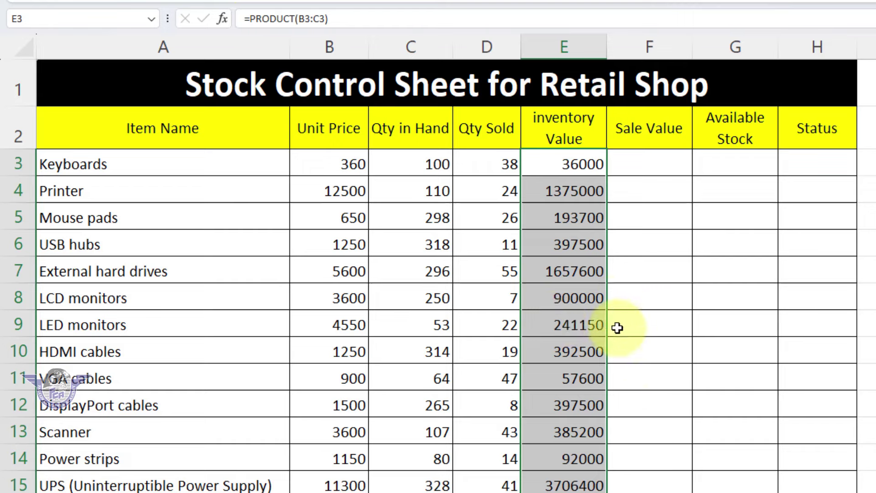
- In F3, enter a PRODUCT formula multiplying the Keyboards unit price by Qty Sold
click(666, 164)
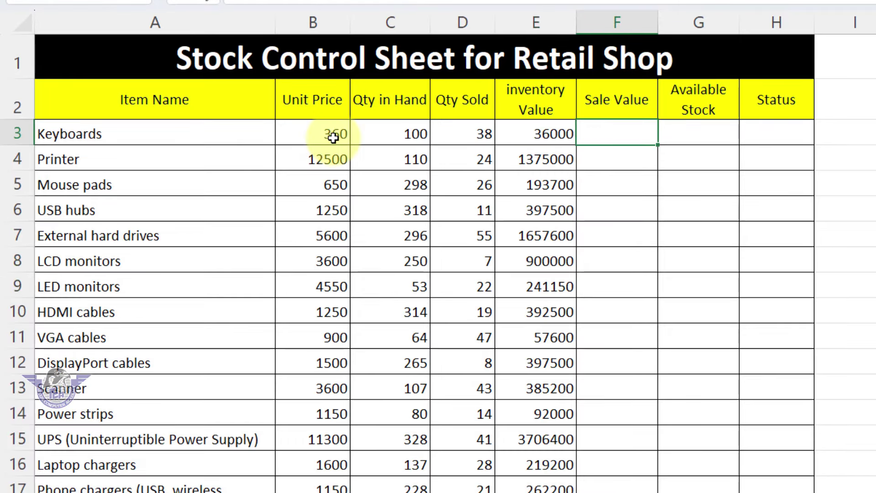
text(=pro)
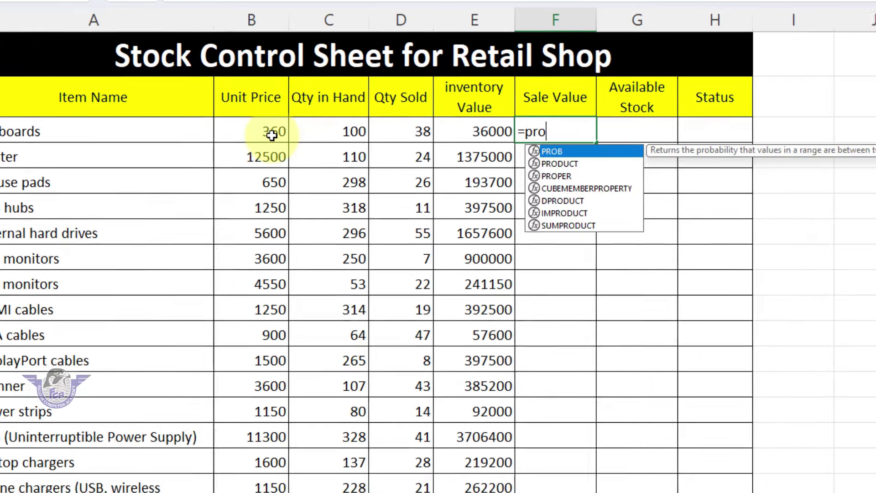
text(d)
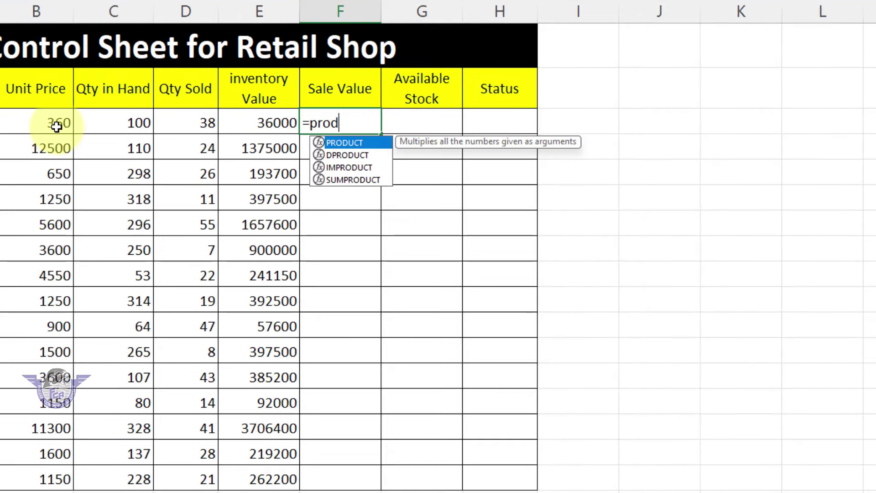
key(Tab)
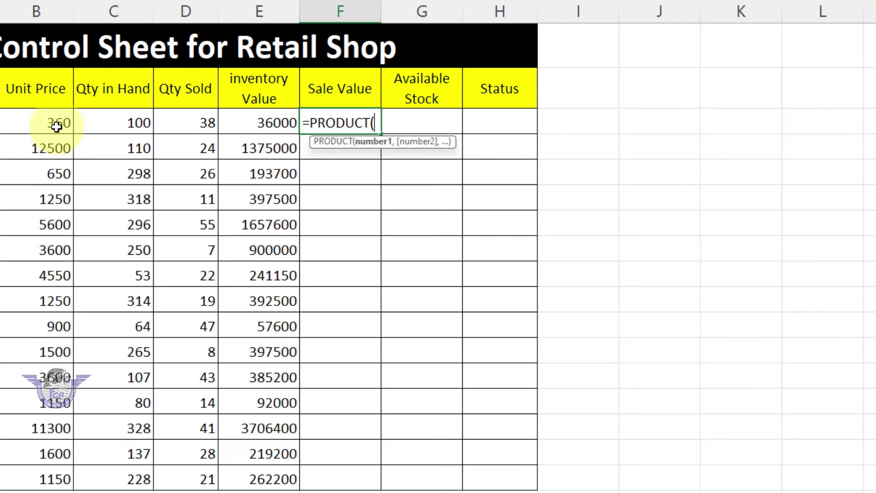
click(56, 129)
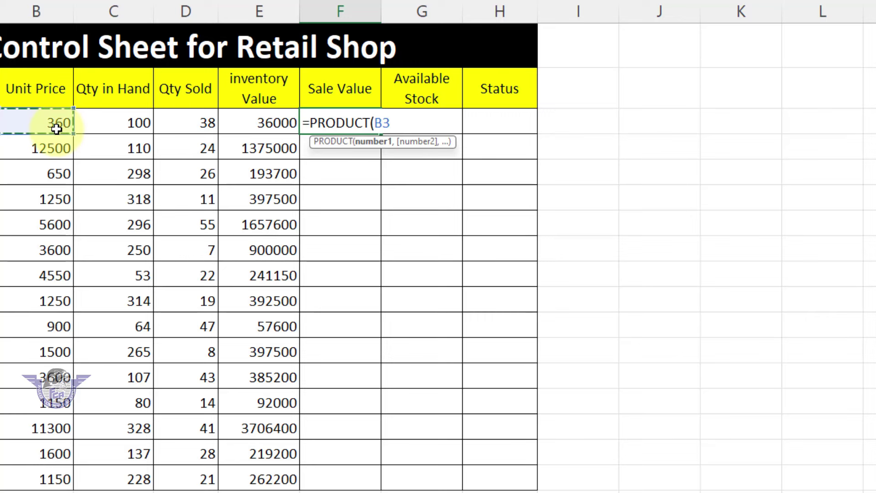
text(,)
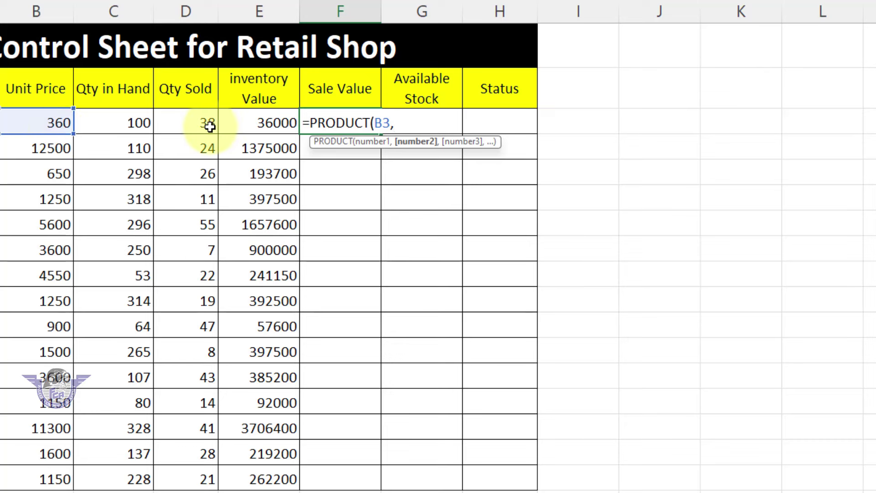
click(210, 127)
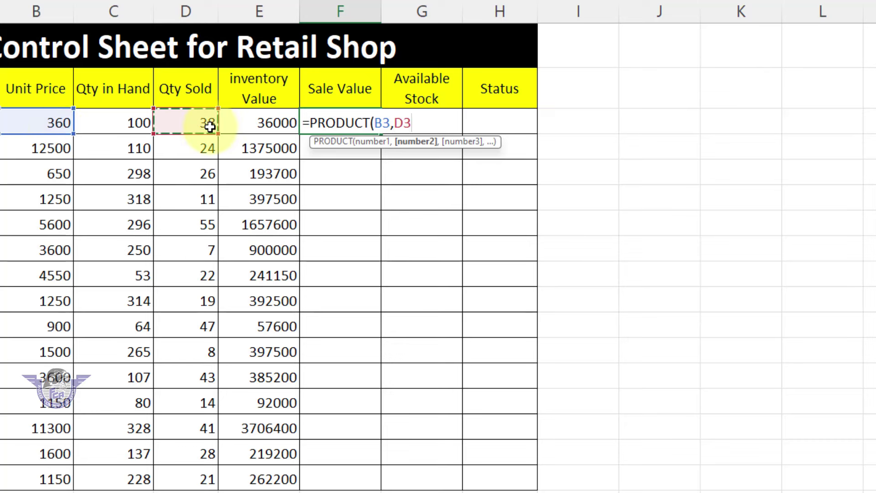
text())
key(Return)
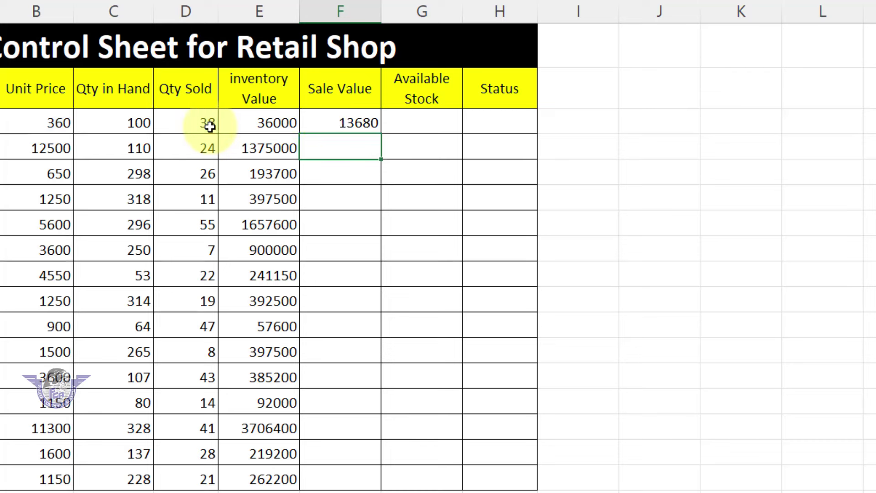
- Copy the Sale Value formula down to every product row and check the results
click(357, 127)
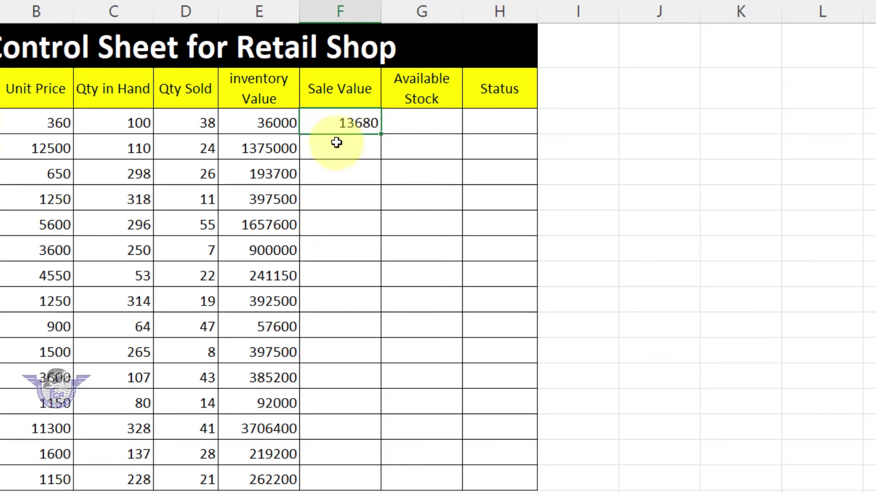
double_click(384, 135)
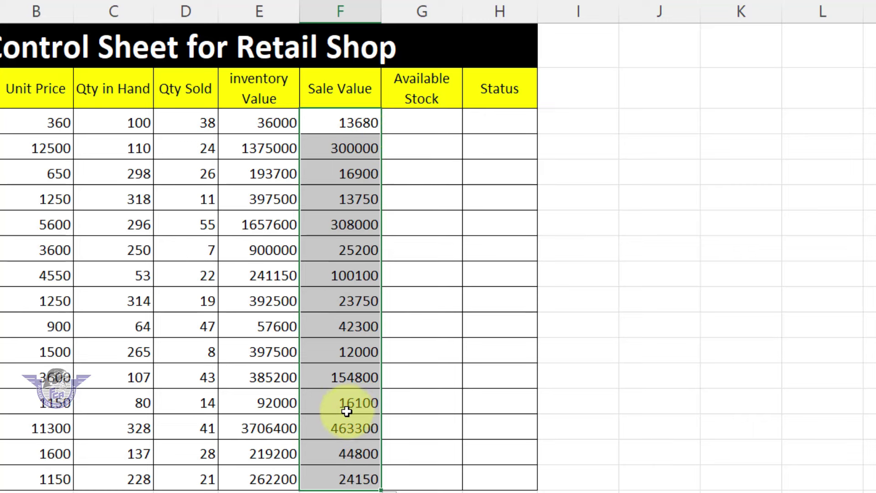
click(365, 125)
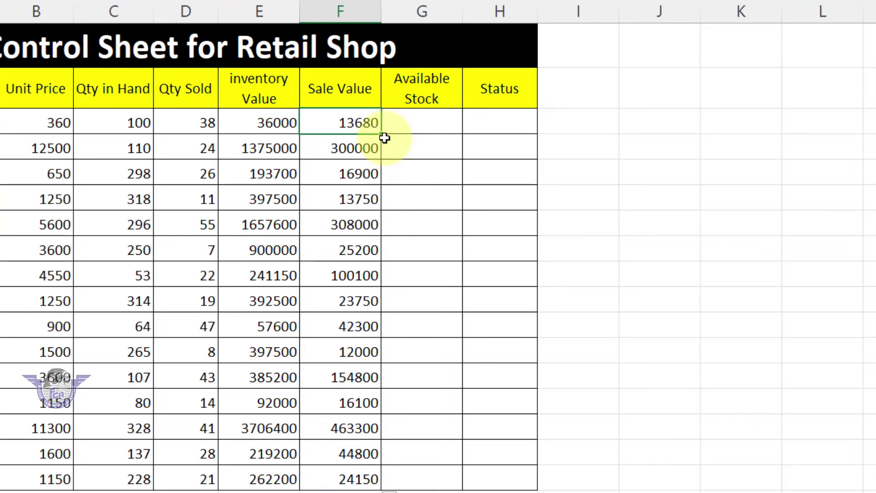
drag(385, 137, 383, 480)
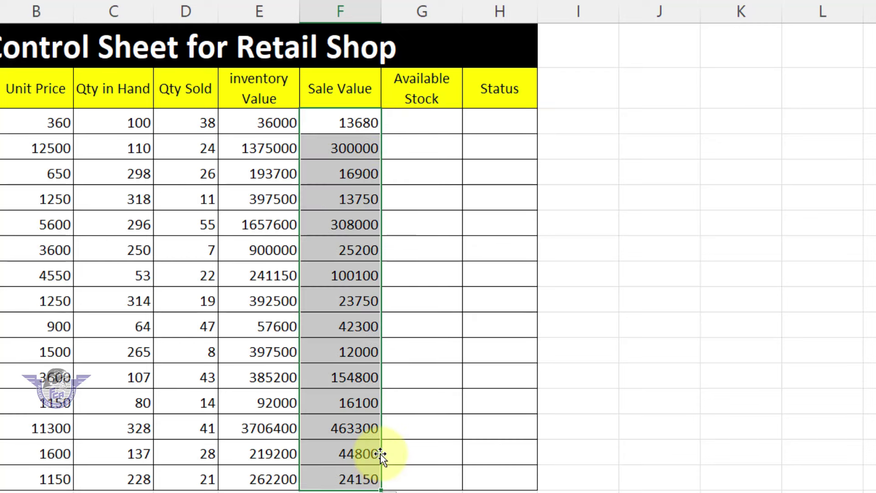
click(346, 129)
click(418, 117)
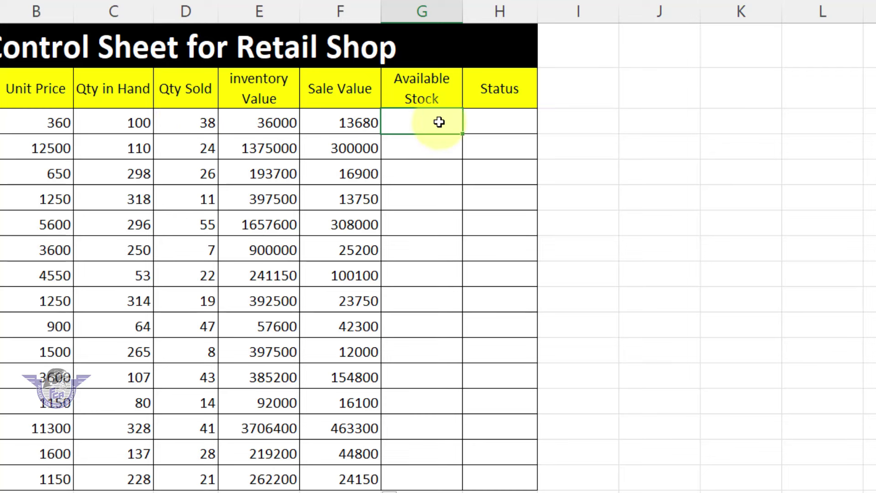
- Enter =C3-D3 in G3 and fill it down through G17
text(=)
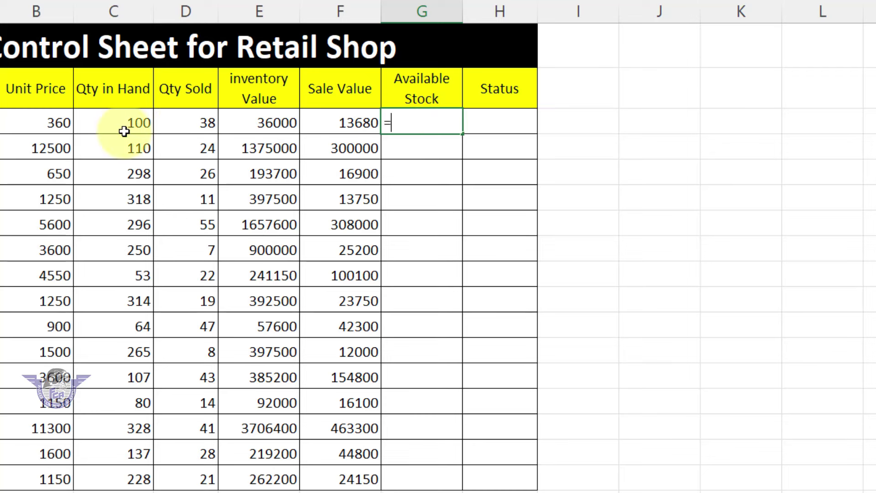
click(125, 131)
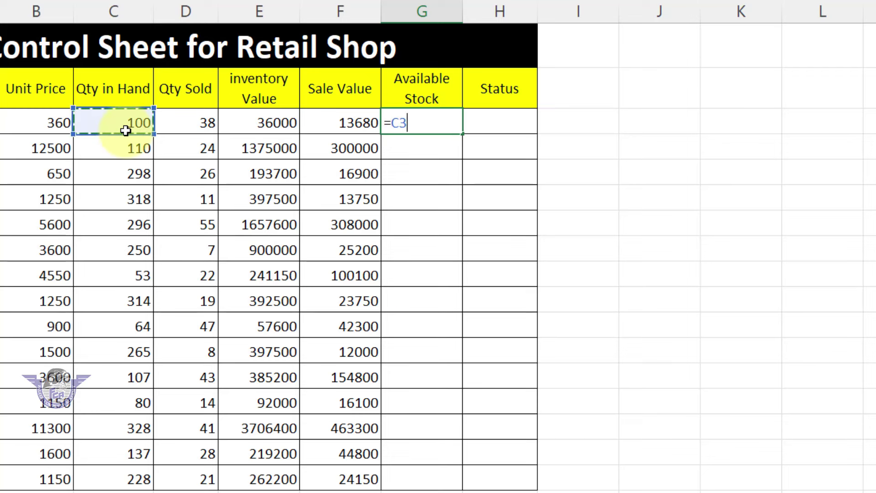
text(-)
click(193, 129)
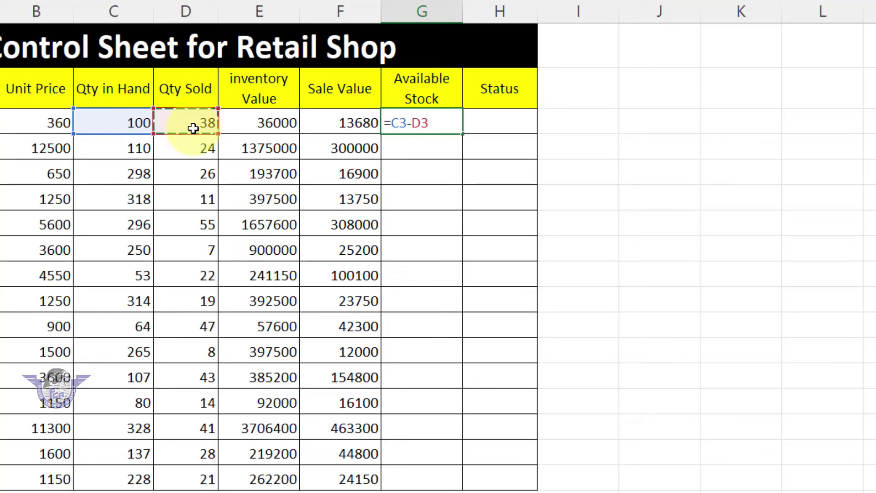
key(Return)
key(Up)
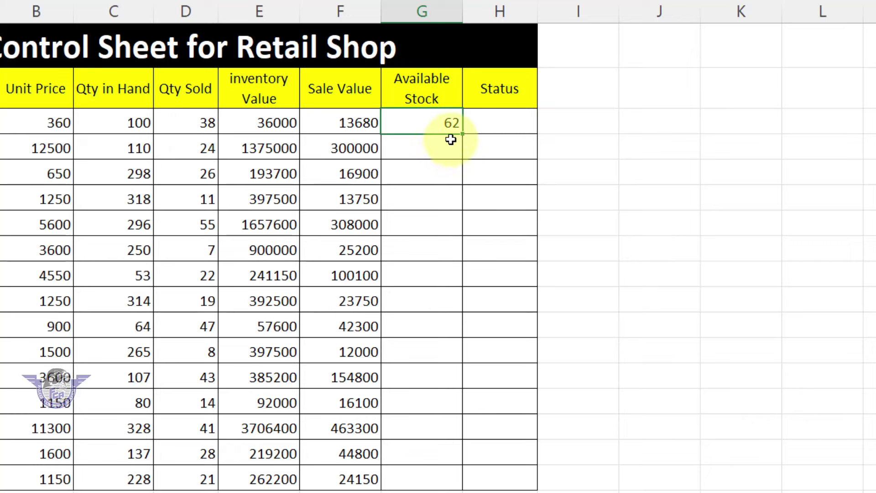
drag(461, 133, 459, 488)
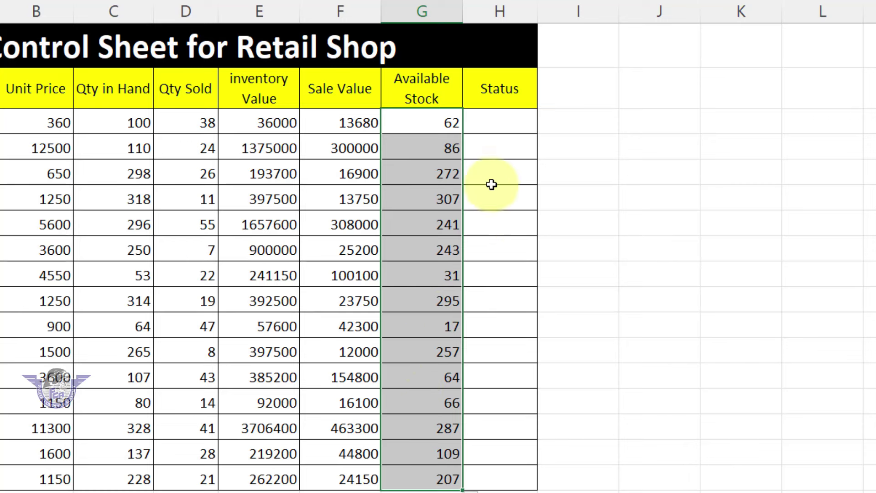
click(501, 125)
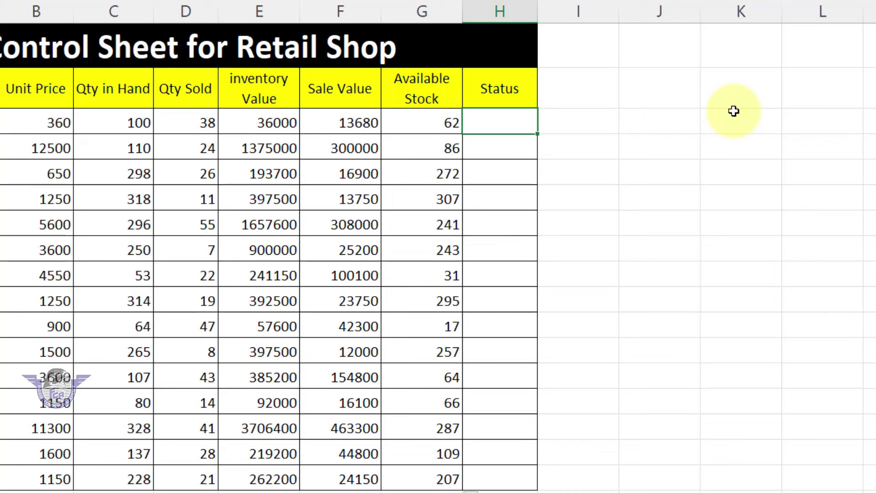
- Enter =IF(G3<=5,"Update Stock","Available") in Status cell H3
text(=)
text(if()
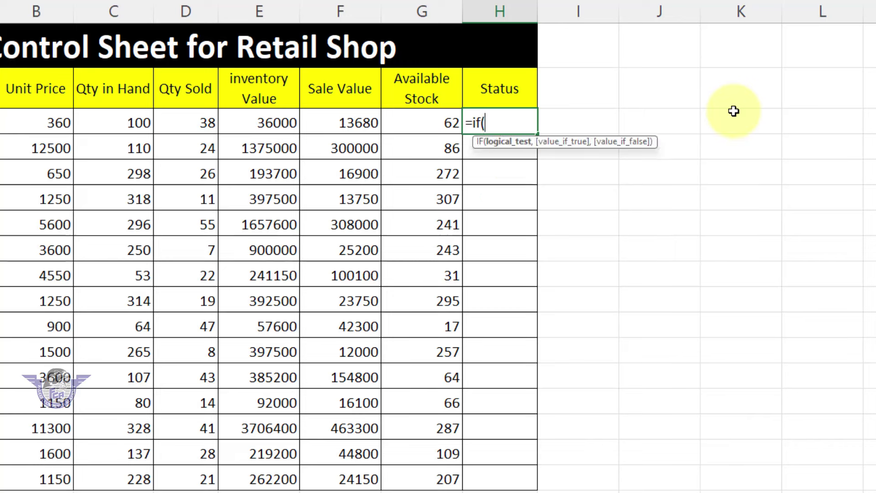
click(444, 126)
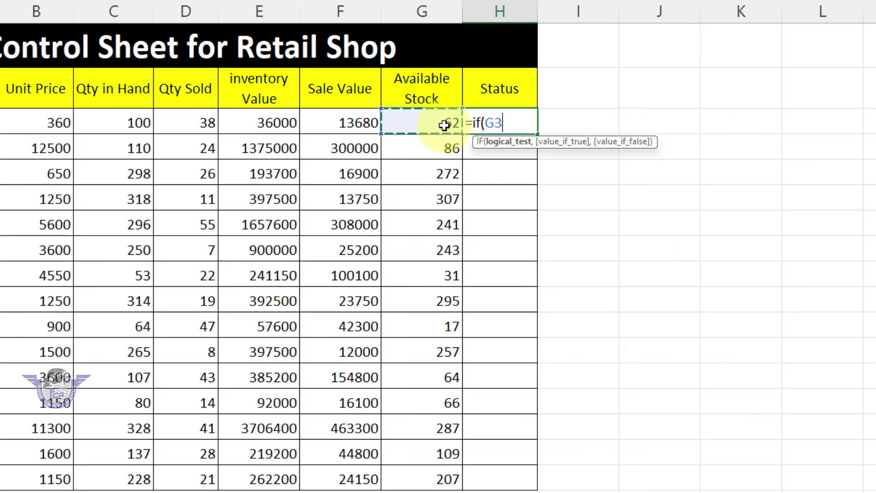
text(<=5)
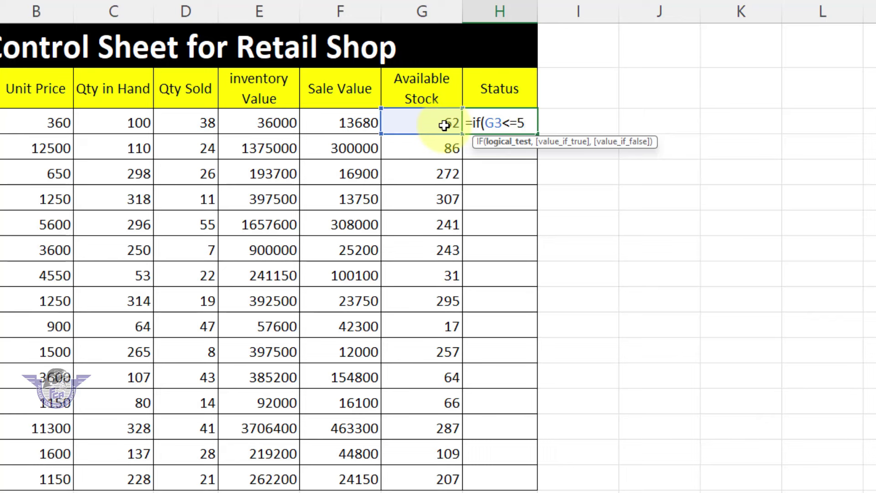
text(,")
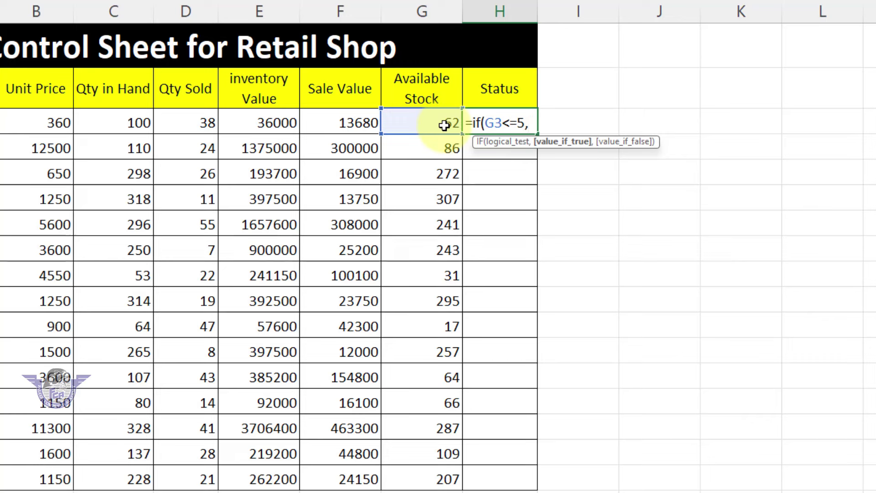
text(Update Stock")
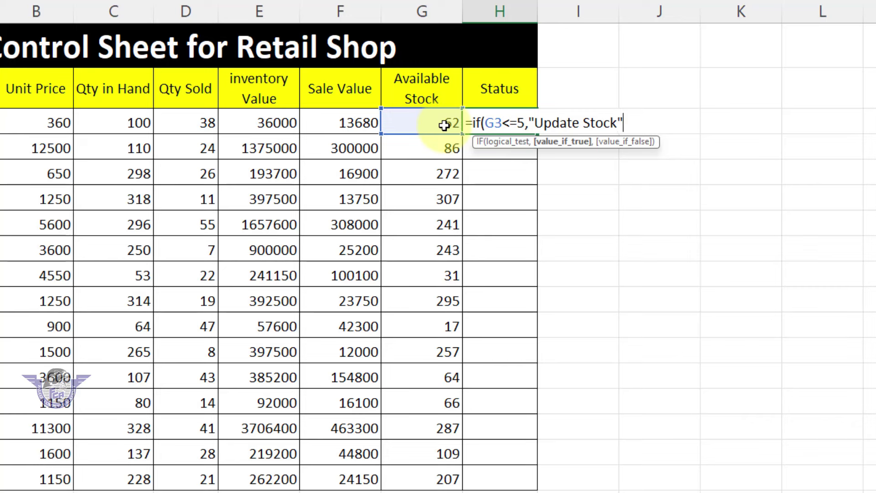
text(,)
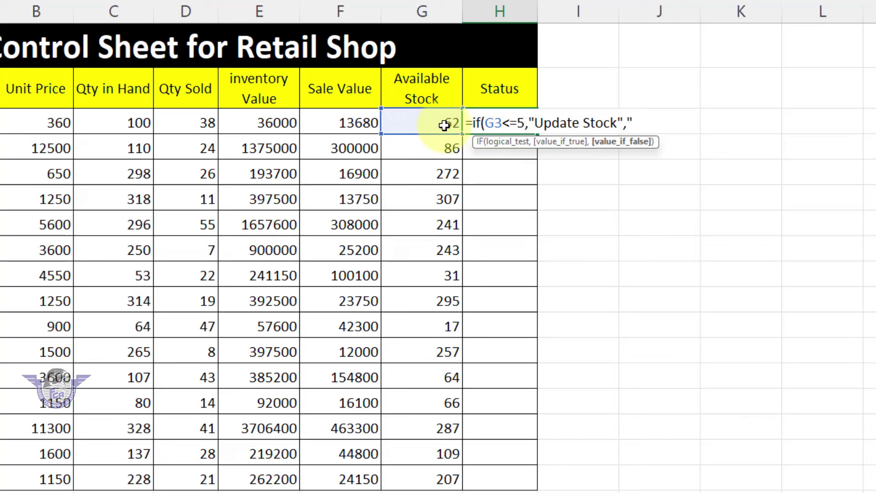
key(BackSpace)
text(ble")
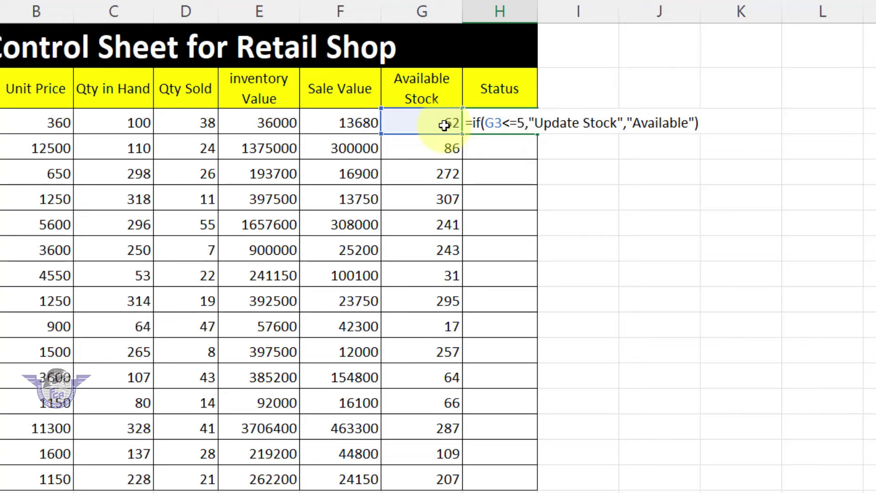
key(Return)
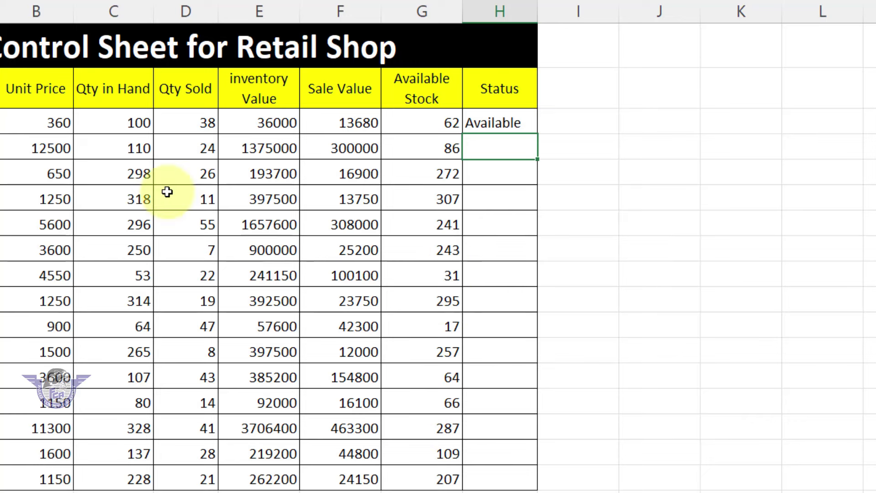
- Change the first product's Qty Sold to 97
click(202, 123)
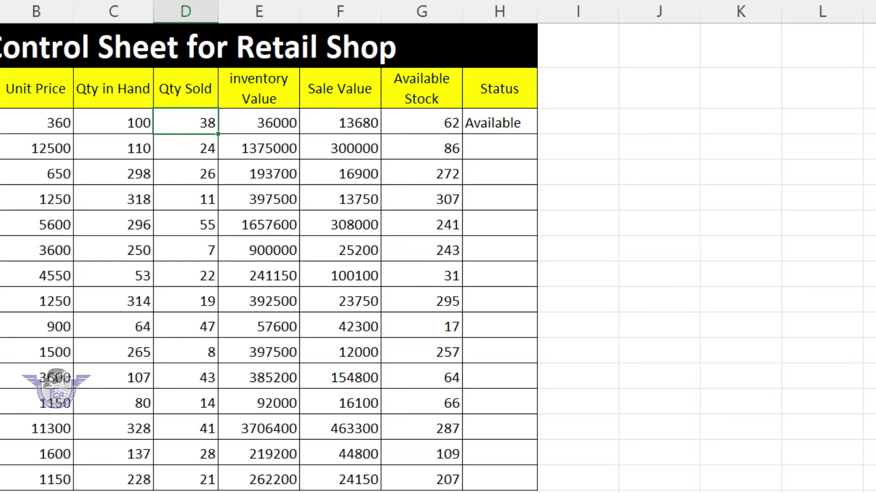
text(97)
key(Return)
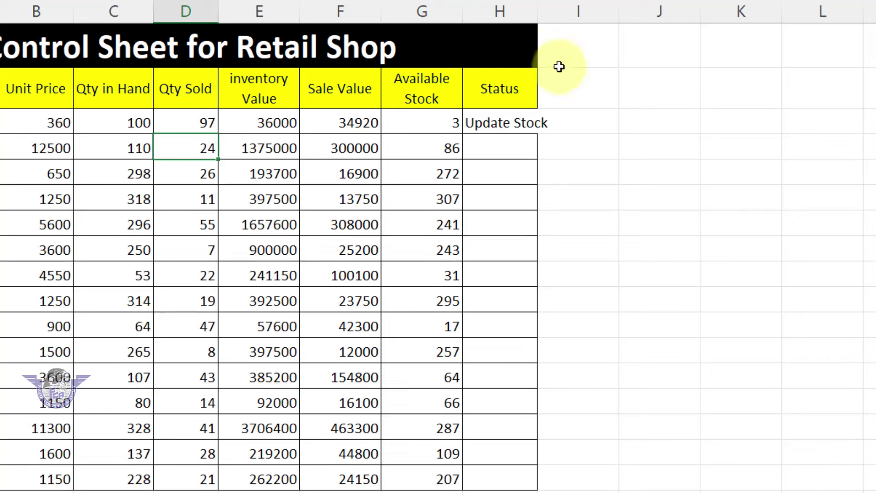
- Widen the Status column to fit 'Update Stock' and copy the Status formula down to every product
drag(537, 12, 563, 11)
click(555, 121)
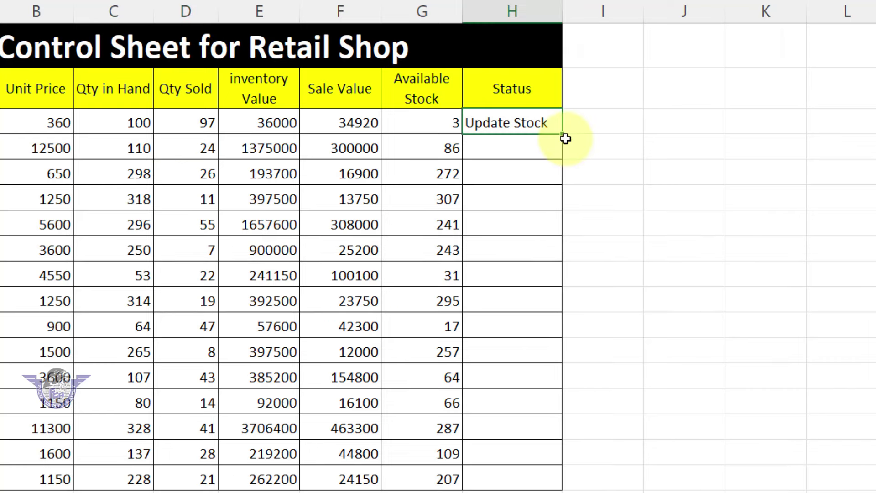
mouse_move(565, 139)
mouse_down()
mouse_move(537, 402)
mouse_move(557, 483)
mouse_up()
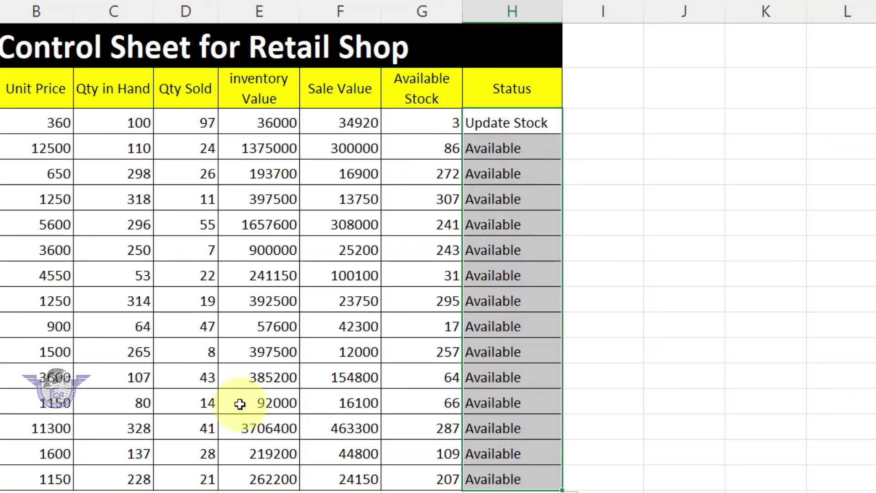
- Change the Scanner's Qty Sold from 43 to 105 and check its available stock
click(138, 382)
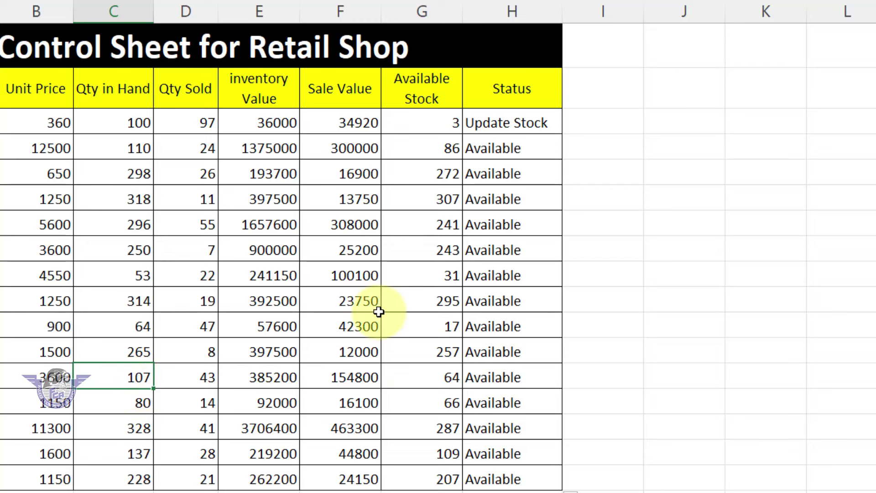
key(Right)
text(105)
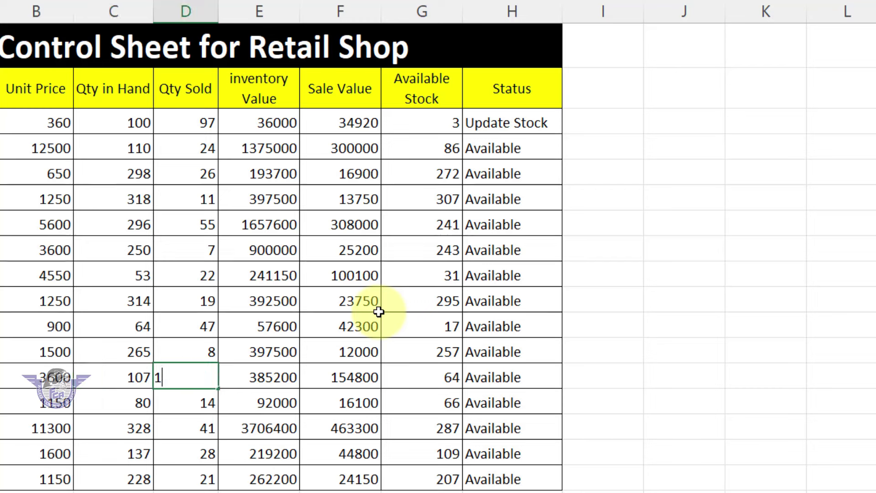
key(Return)
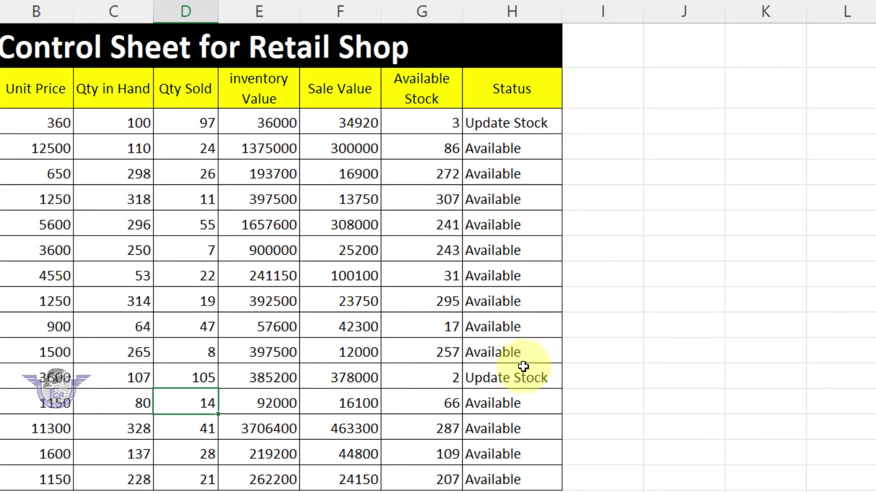
click(449, 378)
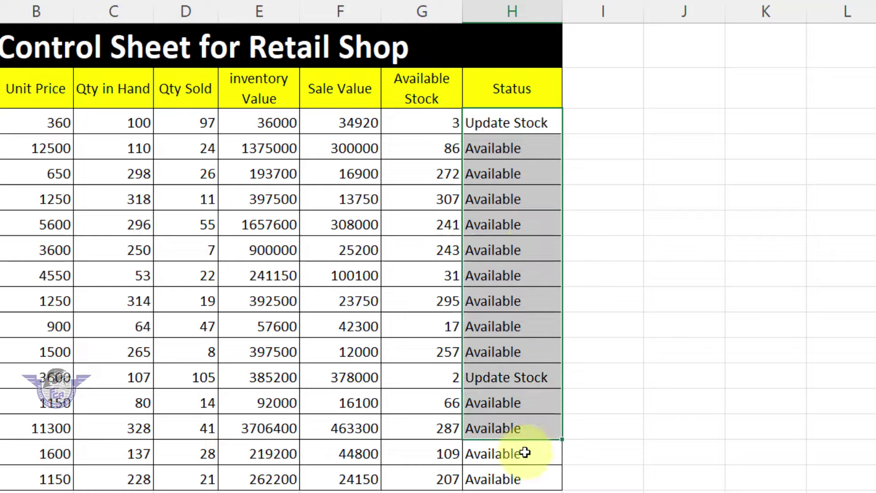
- Select the Status cells in column H and start a new conditional formatting rule
drag(529, 127, 515, 487)
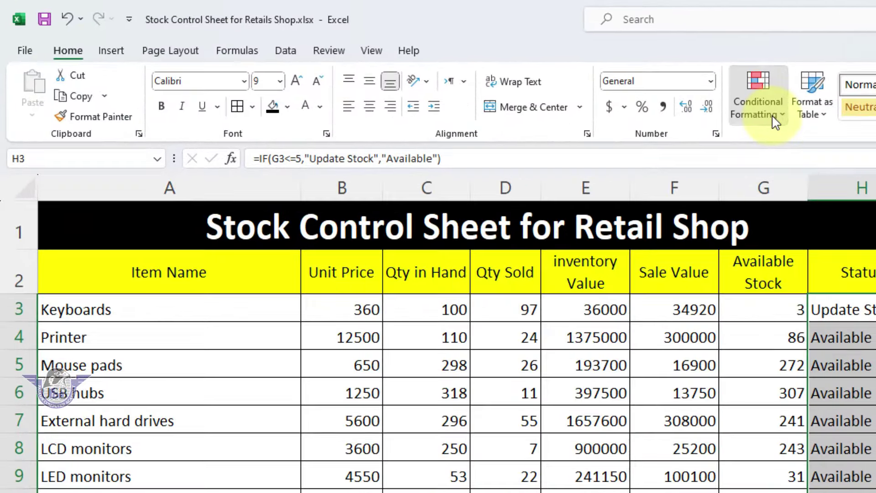
click(723, 105)
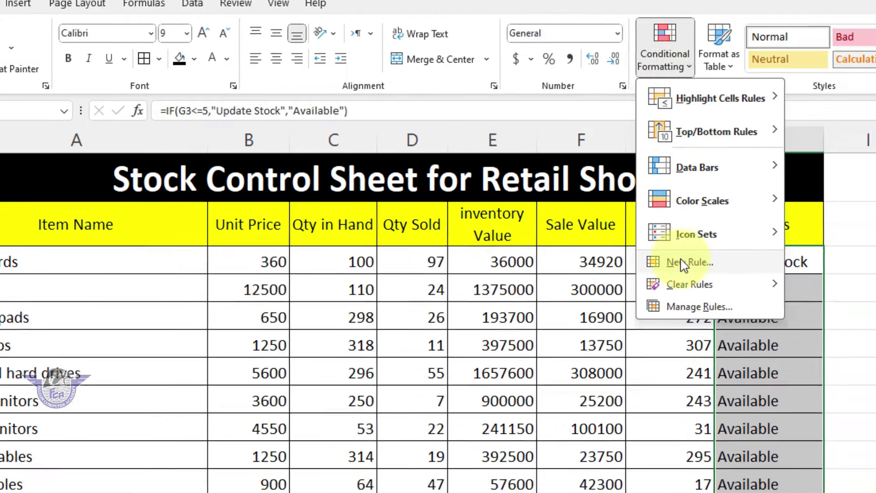
click(776, 310)
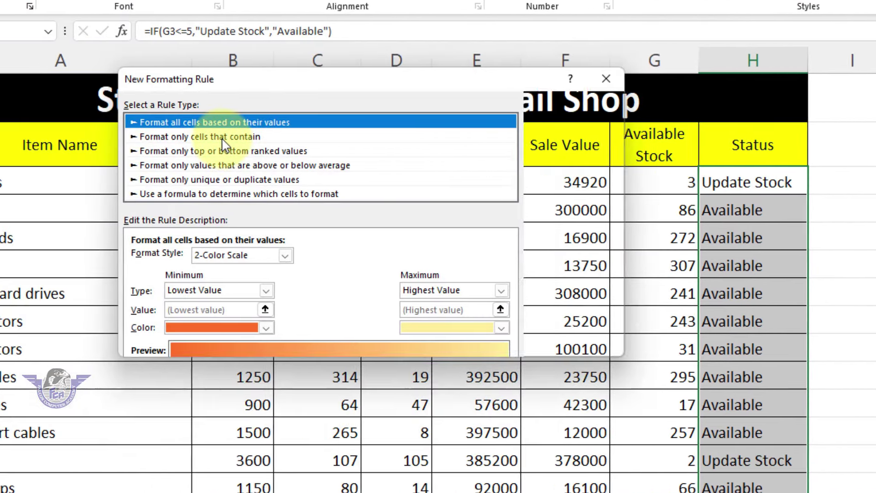
- Set the rule to format only cells with specific text containing 'Update Stock'
click(193, 139)
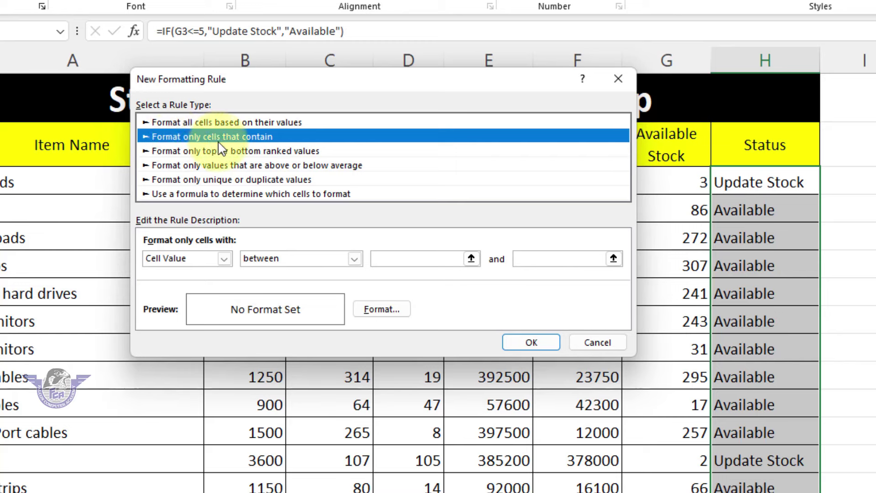
click(202, 261)
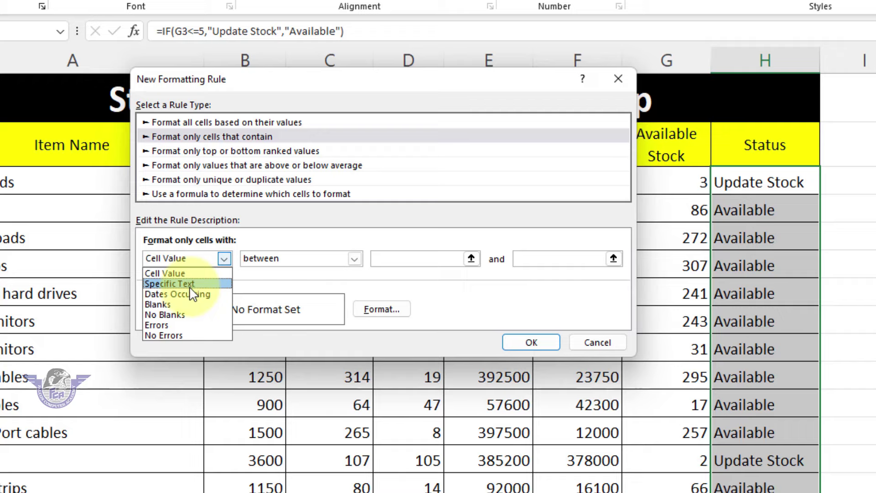
click(190, 284)
click(367, 261)
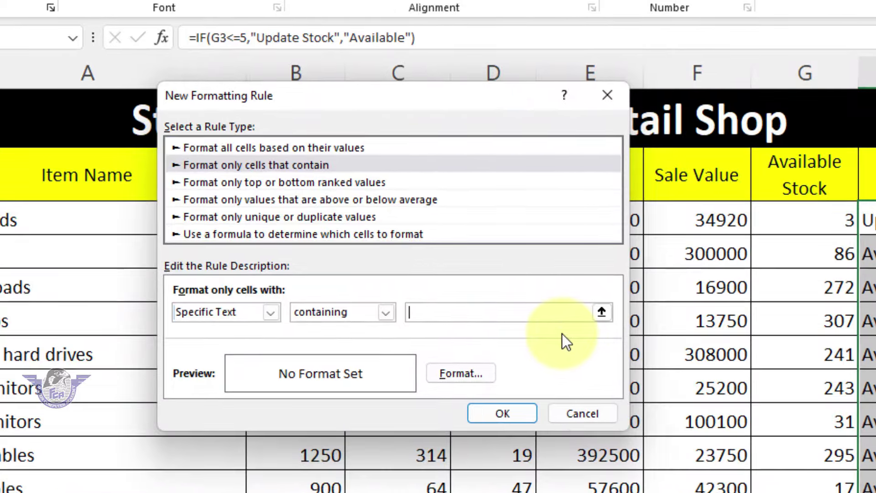
text(Update )
text(Stock)
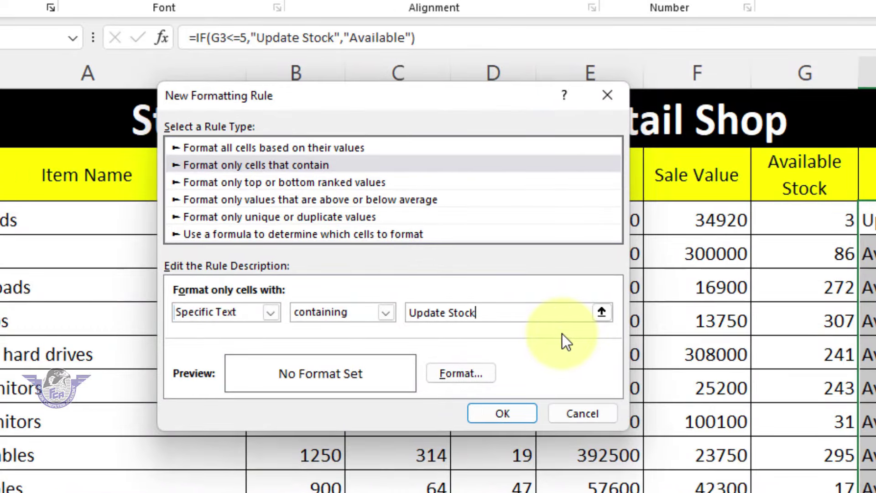
- Give matching cells a red fill with bold italic white text and apply the rule
click(492, 373)
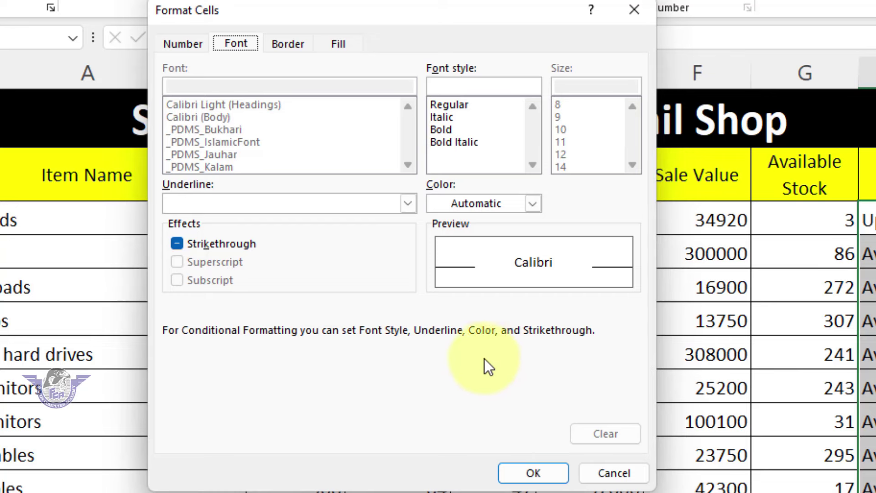
click(340, 43)
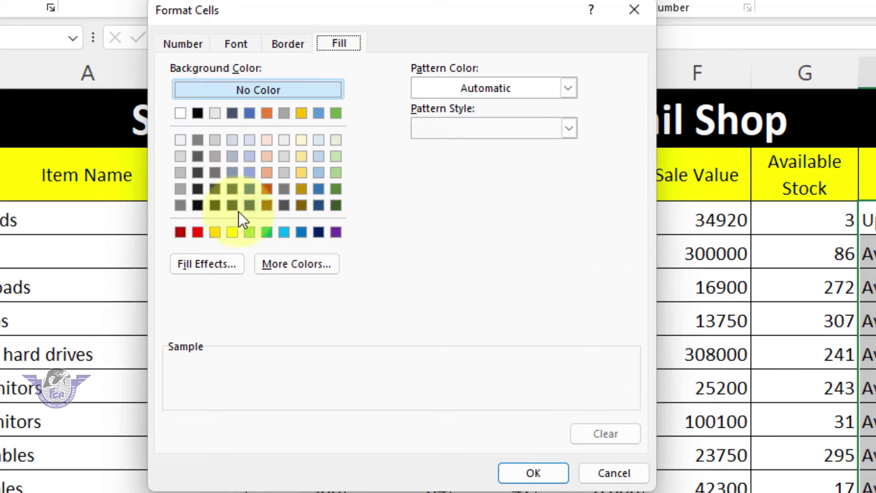
click(198, 233)
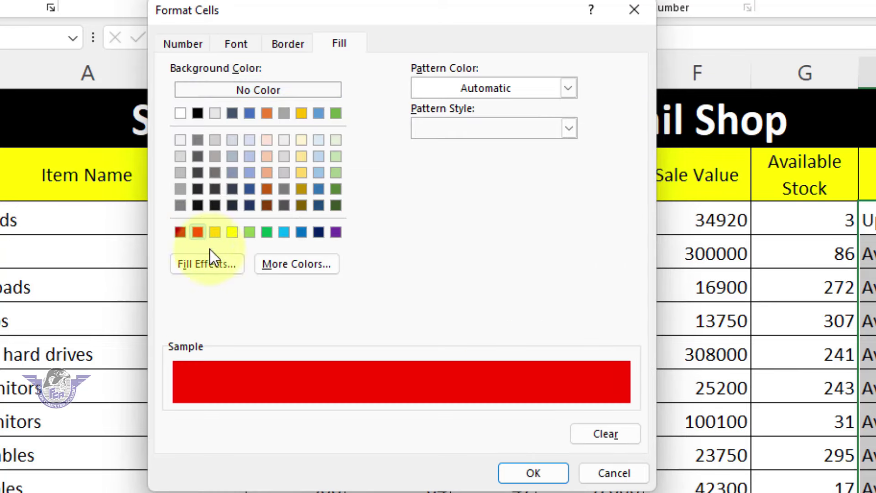
click(242, 43)
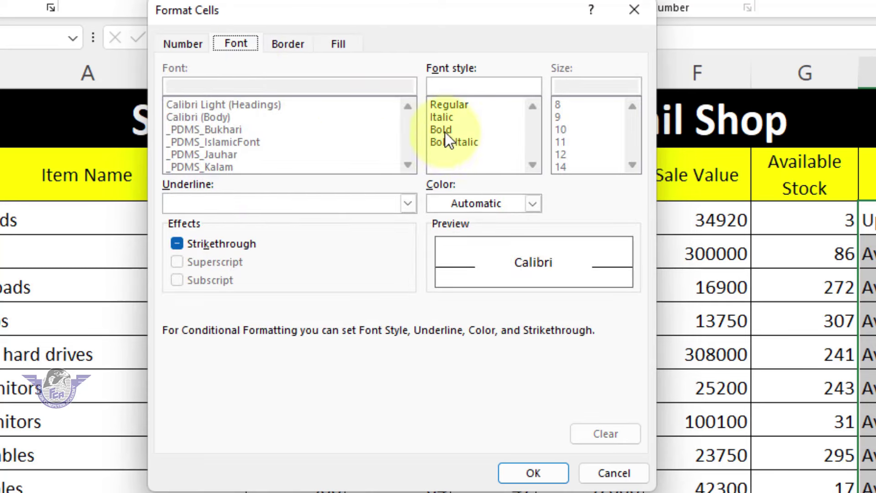
click(452, 142)
click(473, 203)
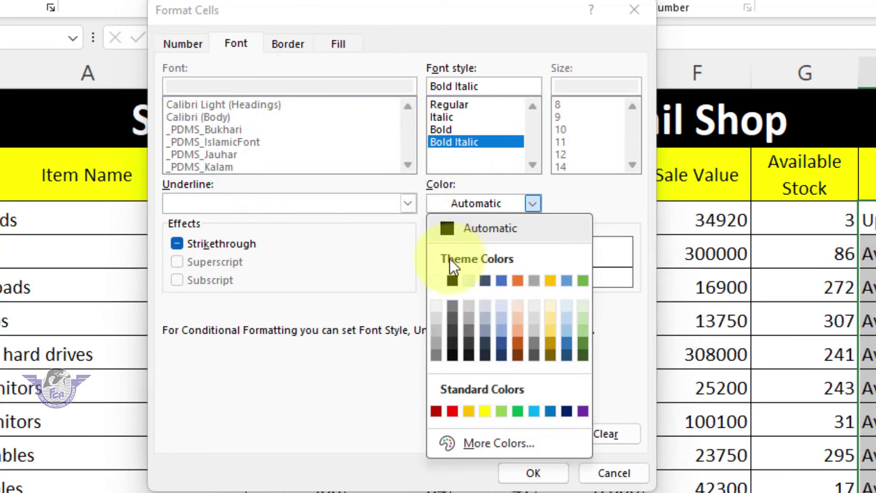
click(436, 280)
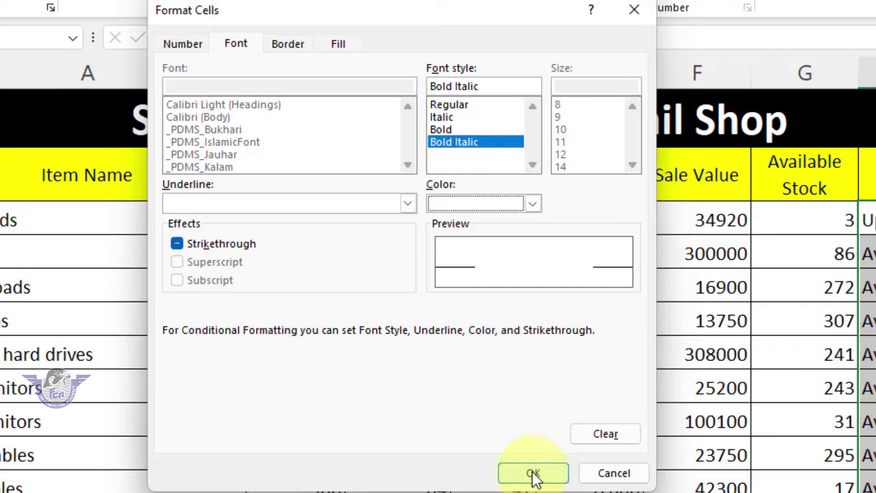
click(532, 472)
click(504, 470)
click(425, 327)
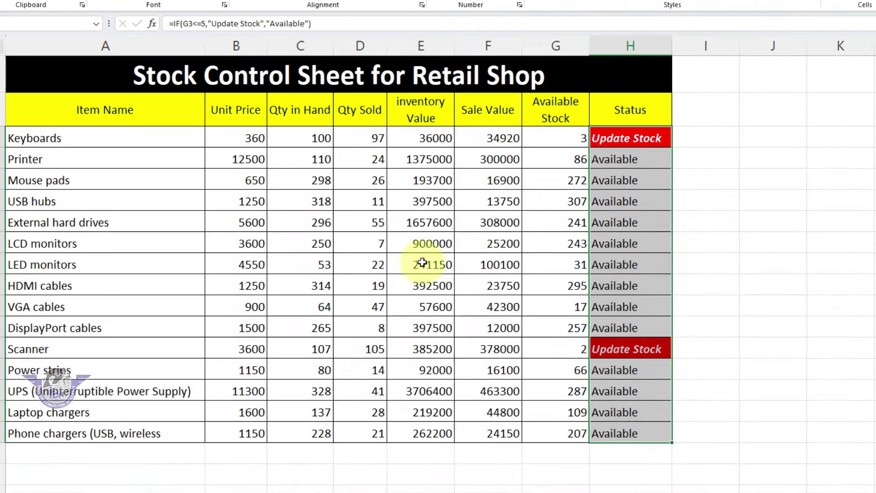
- Set External hard drives Qty Sold to 293 and check its Available Stock formula =C7-D7
click(702, 282)
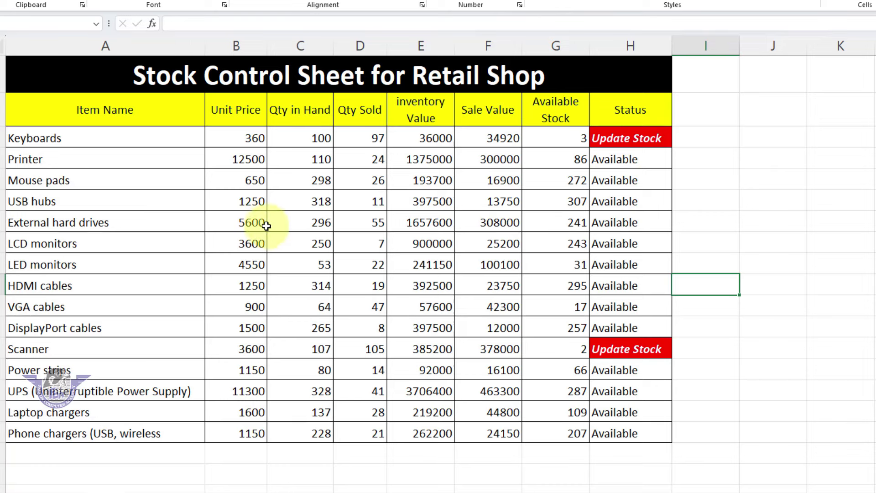
click(251, 222)
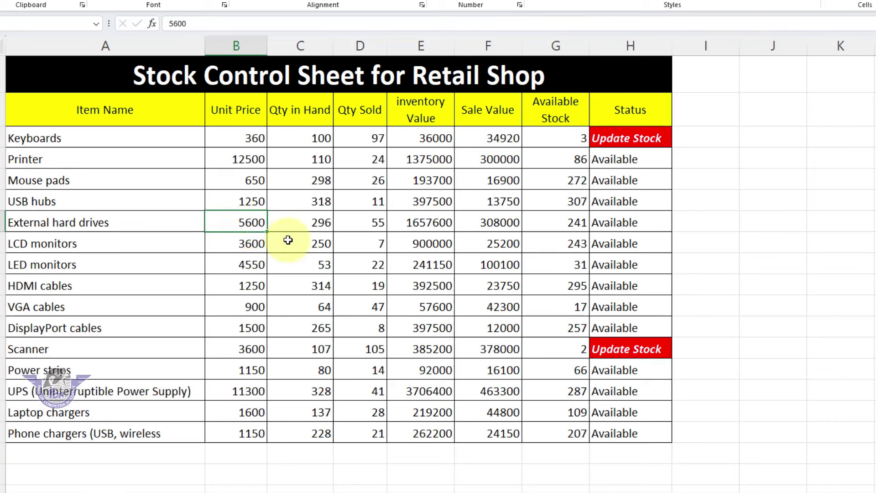
click(318, 222)
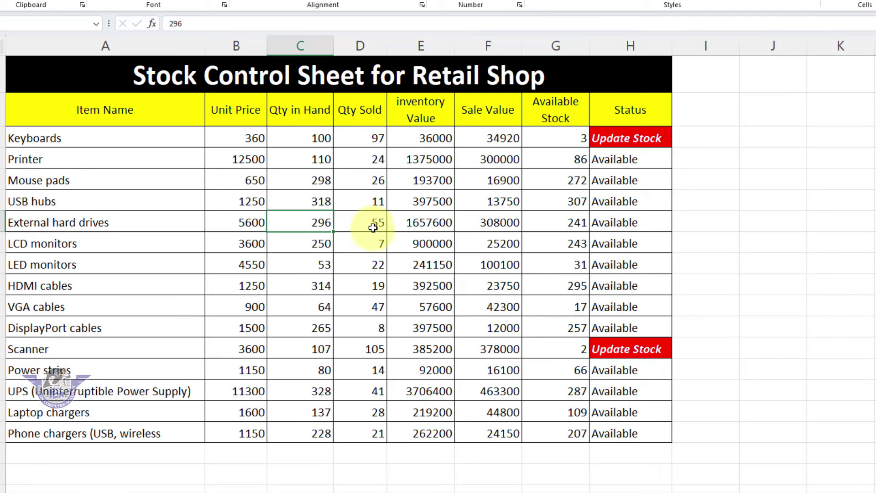
click(372, 222)
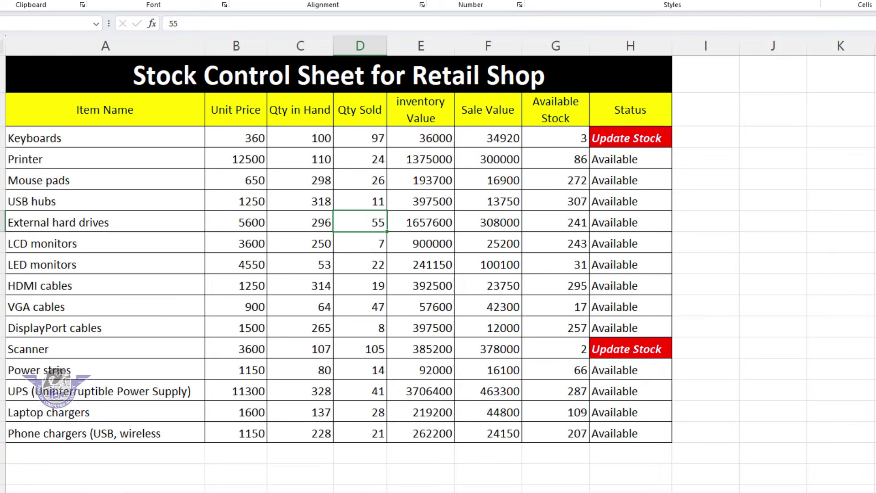
text(293)
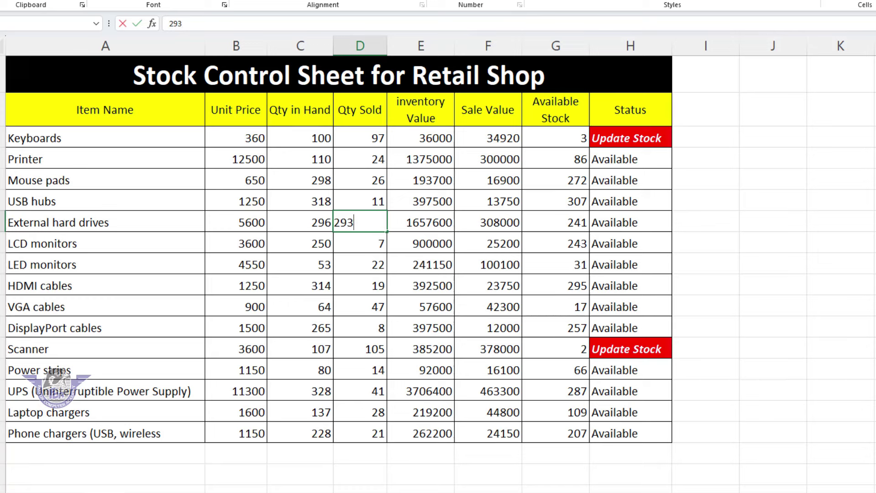
key(Return)
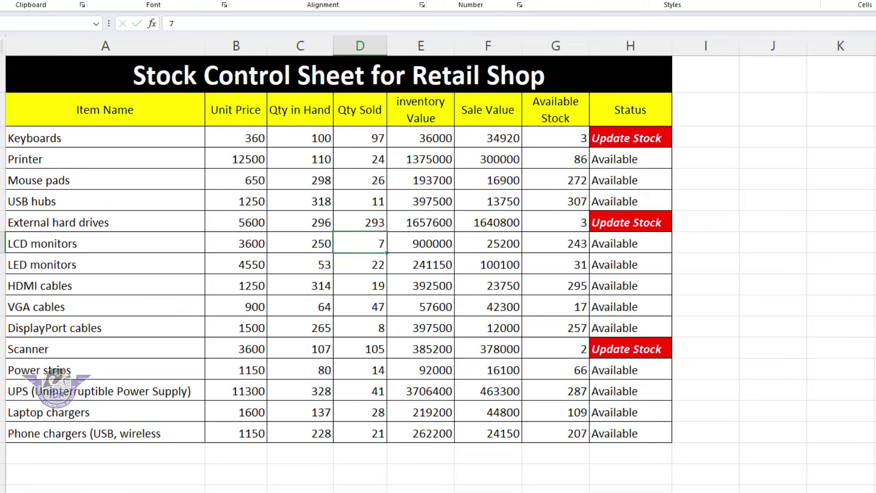
click(578, 227)
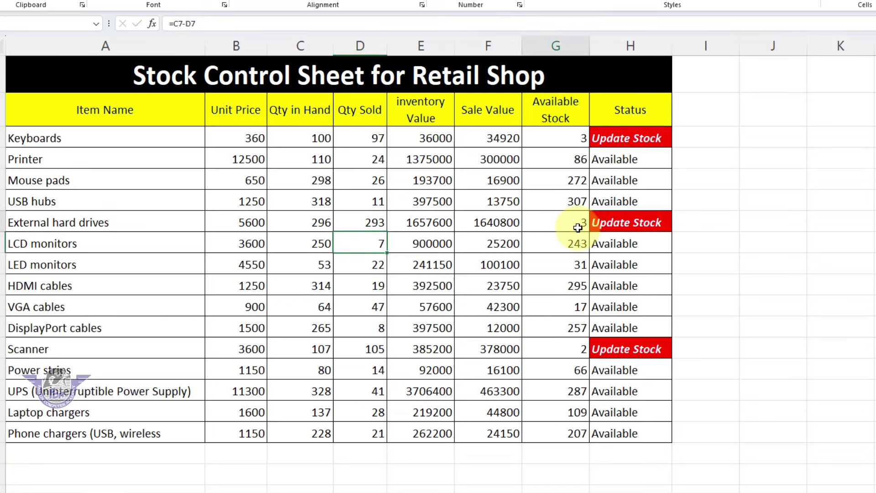